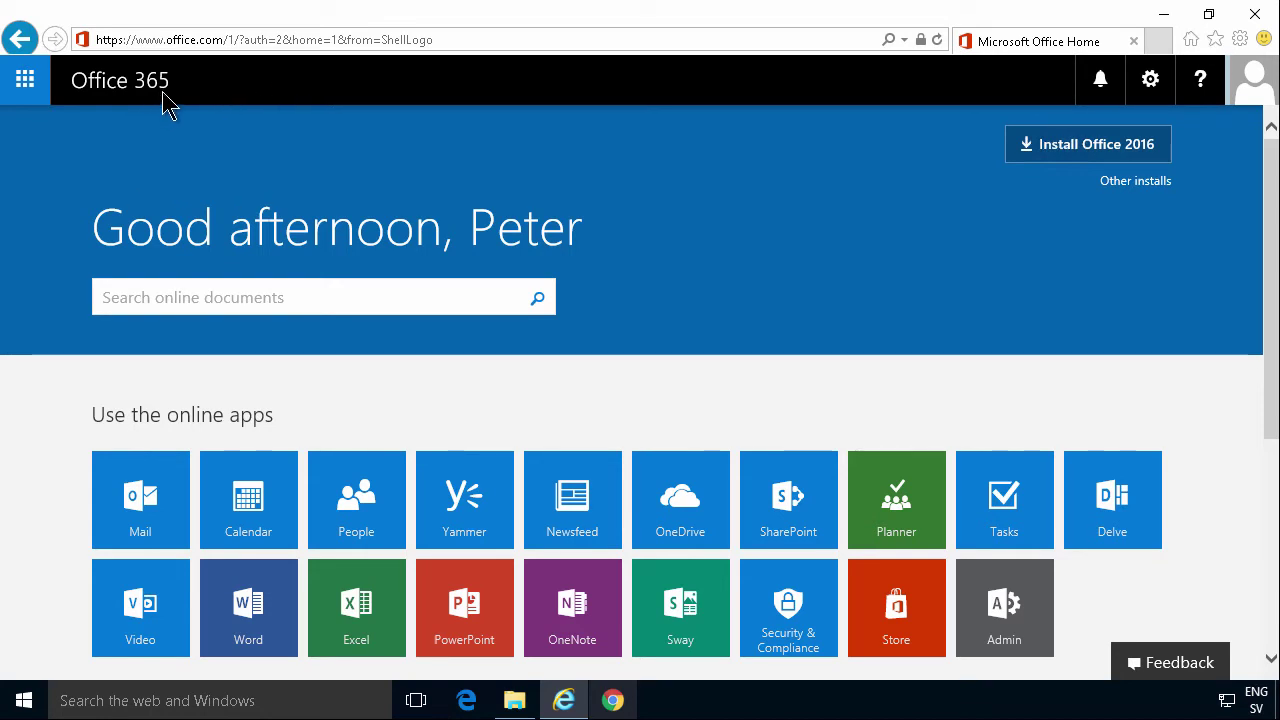
Confirm SalesOnly is on the Desktop in File Explorer, then show the Office 365 app list.
{"action": "left_click", "coordinate": [516, 700]}
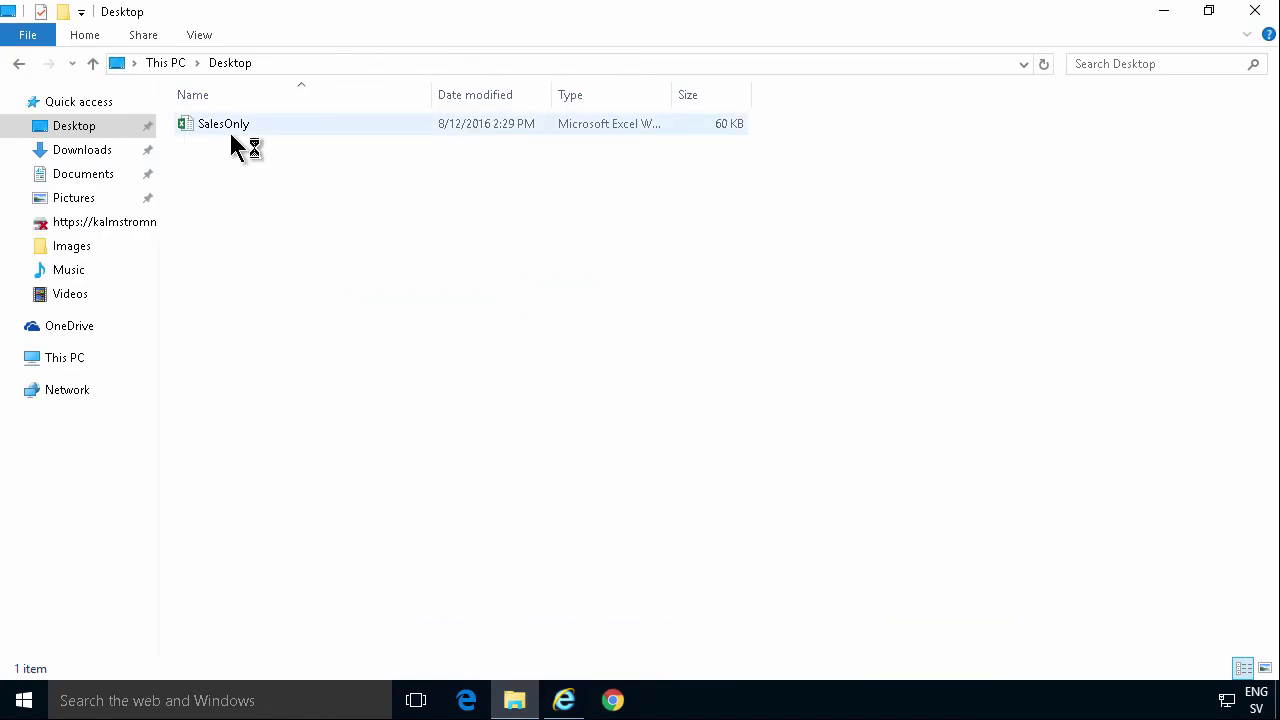
{"action": "left_click", "coordinate": [575, 703]}
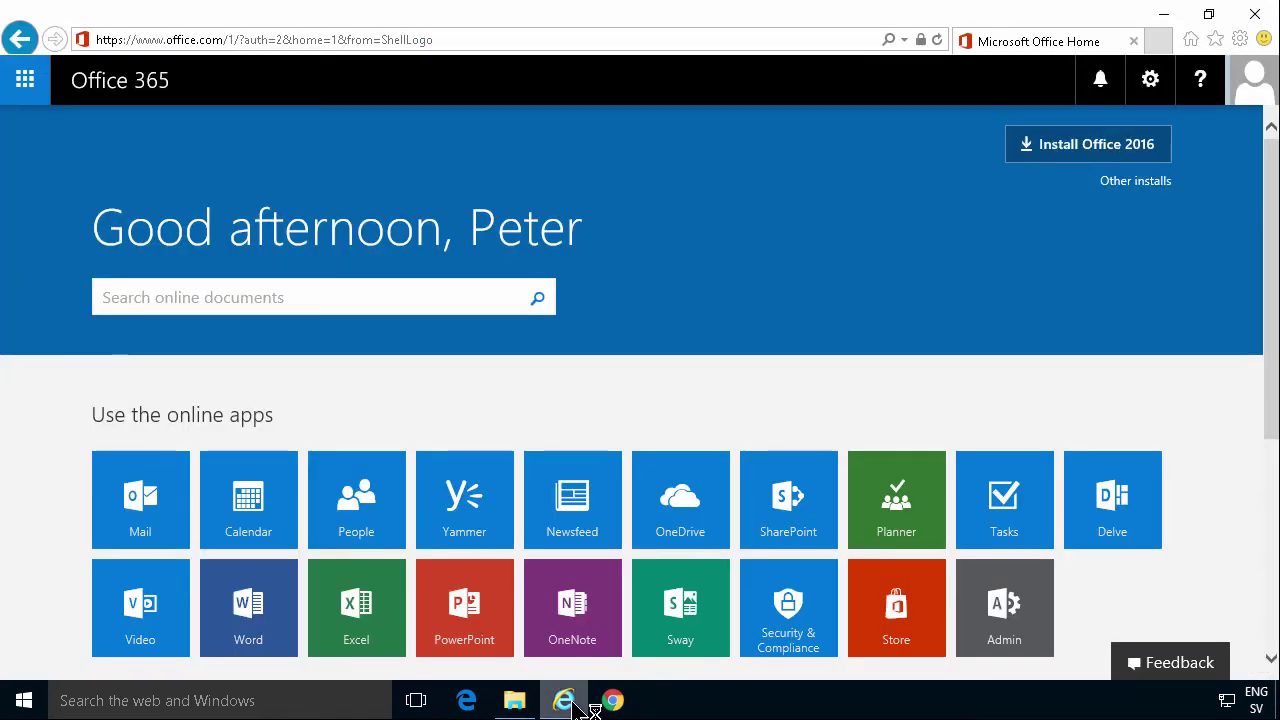
{"action": "left_click", "coordinate": [24, 80]}
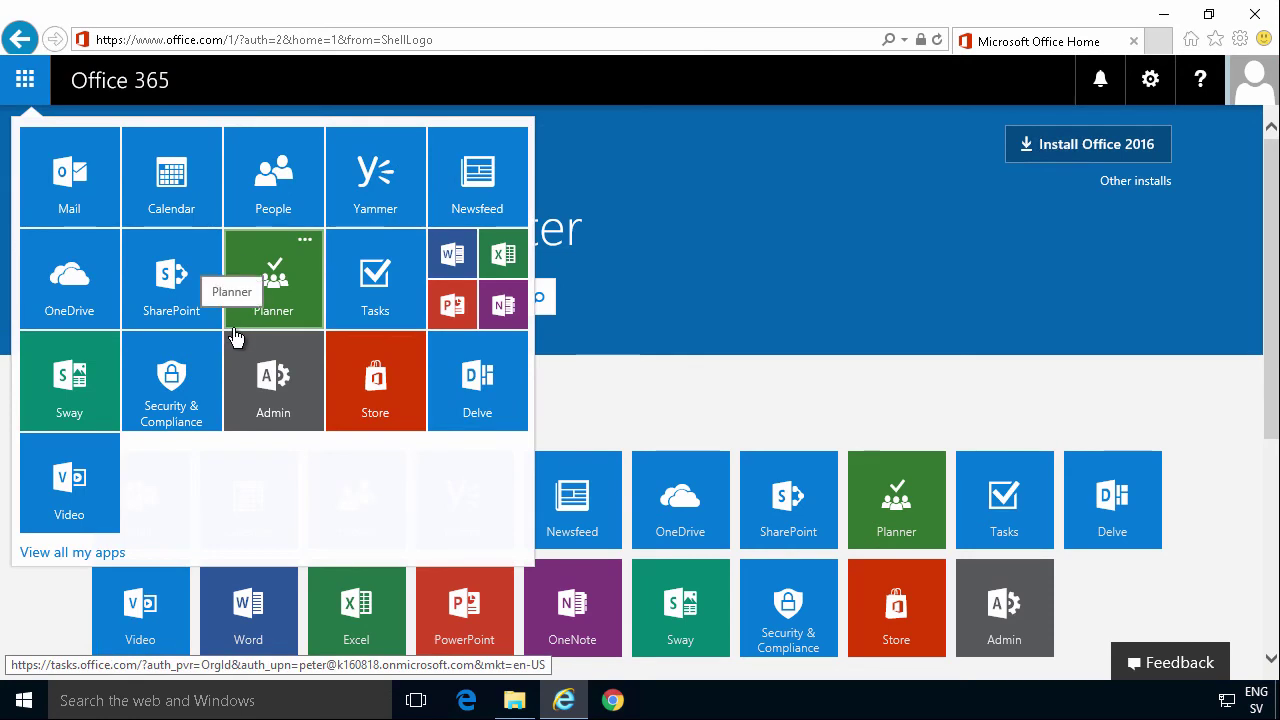
Go to the powerbi website in a new tab and begin the free Power BI sign-up.
{"action": "left_click", "coordinate": [1160, 40]}
{"action": "type", "text": "powerbi"}
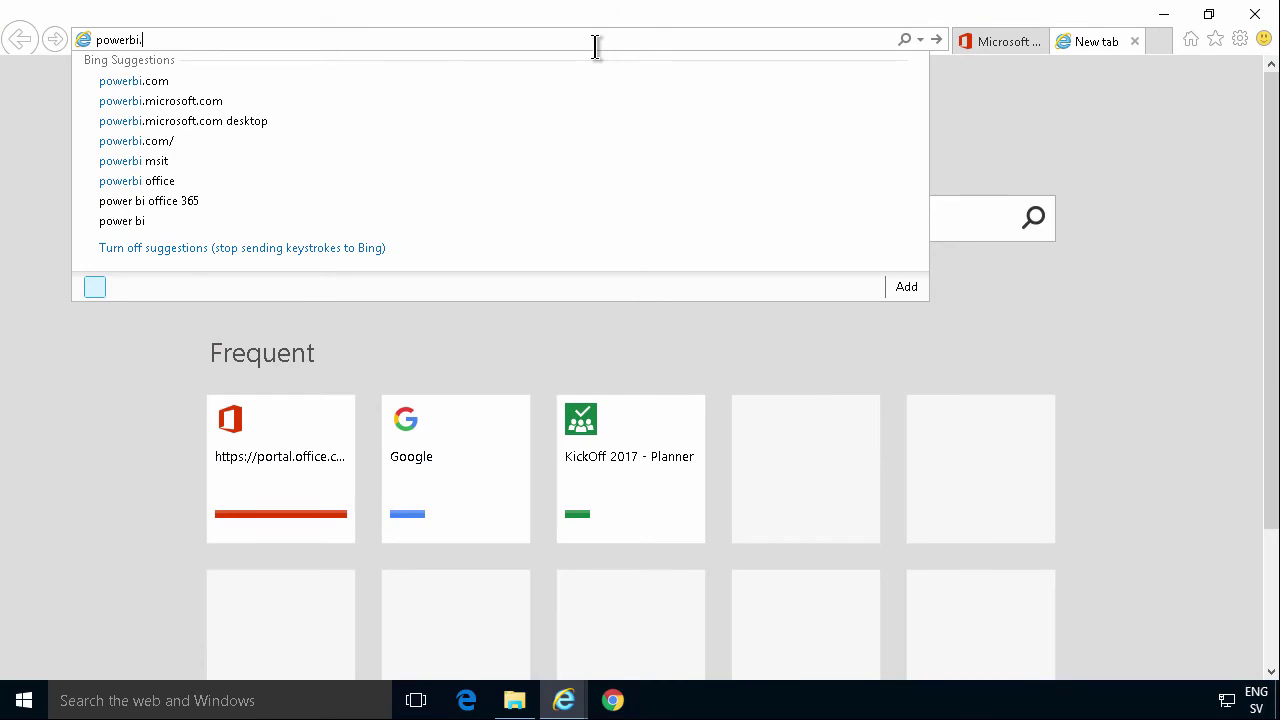
{"action": "key", "text": "Return"}
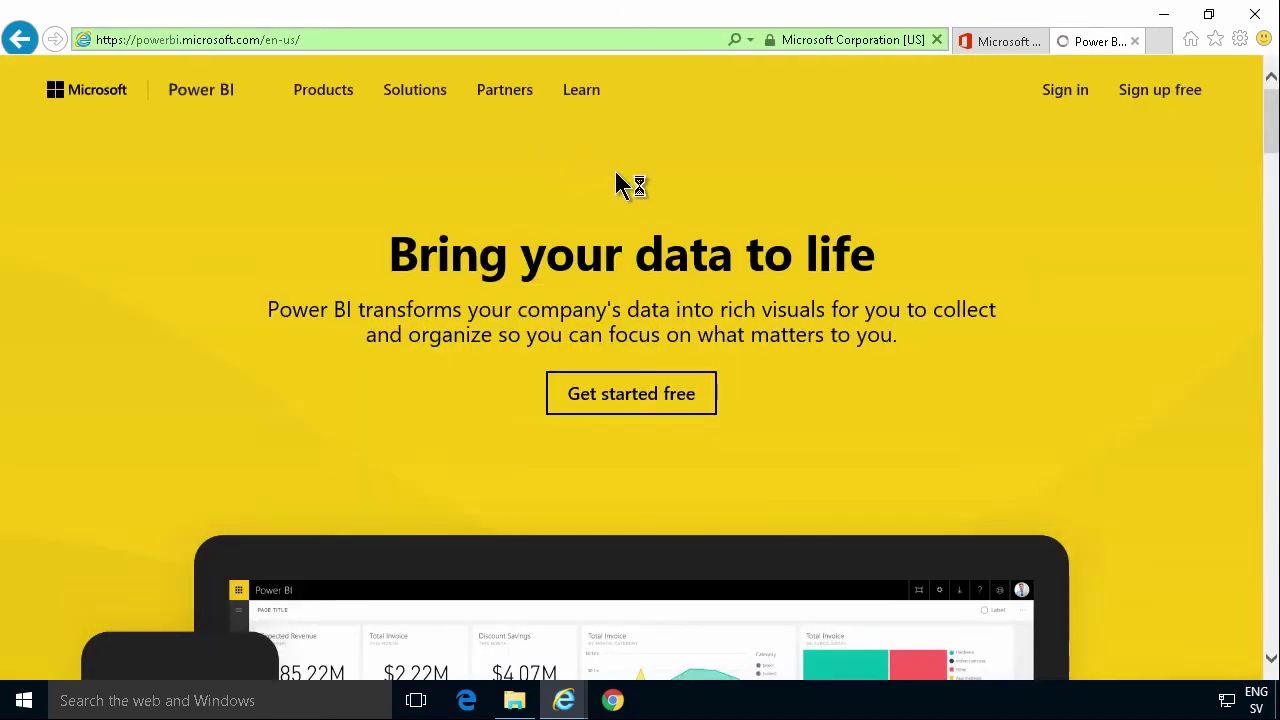
{"action": "left_click", "coordinate": [643, 400]}
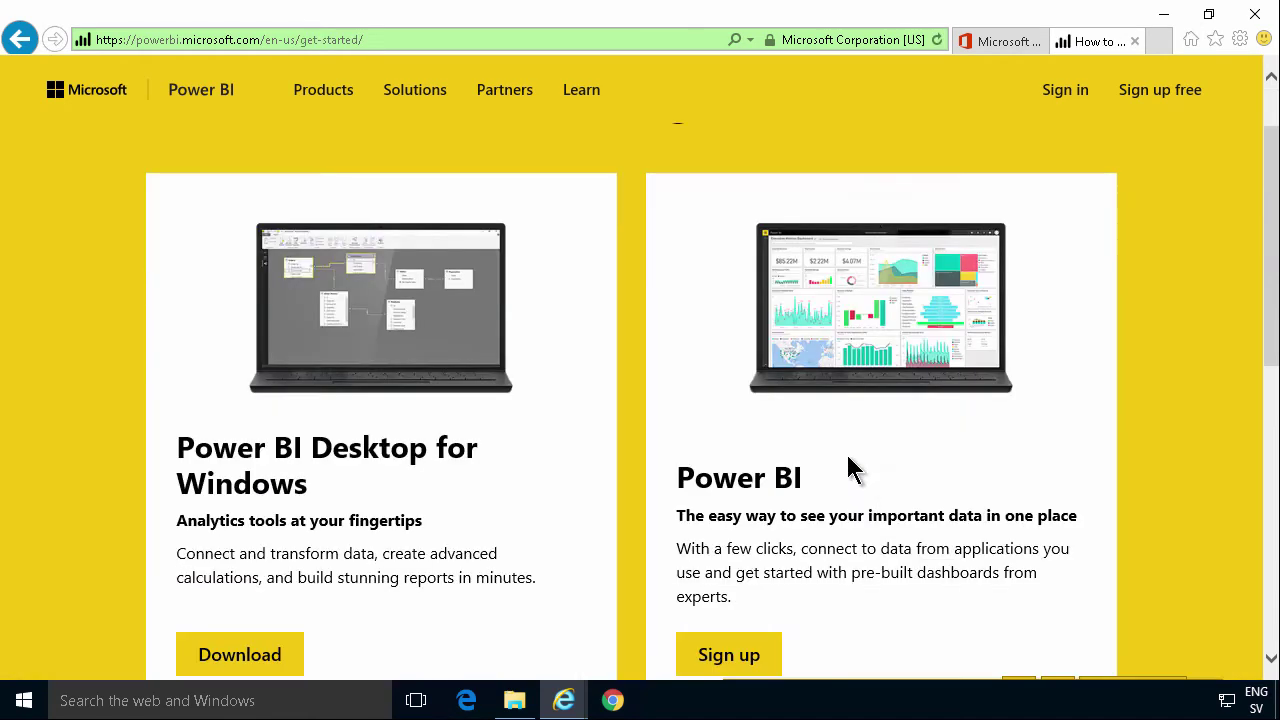
{"action": "scroll", "coordinate": [846, 466], "scroll_direction": "down", "scroll_amount": 2}
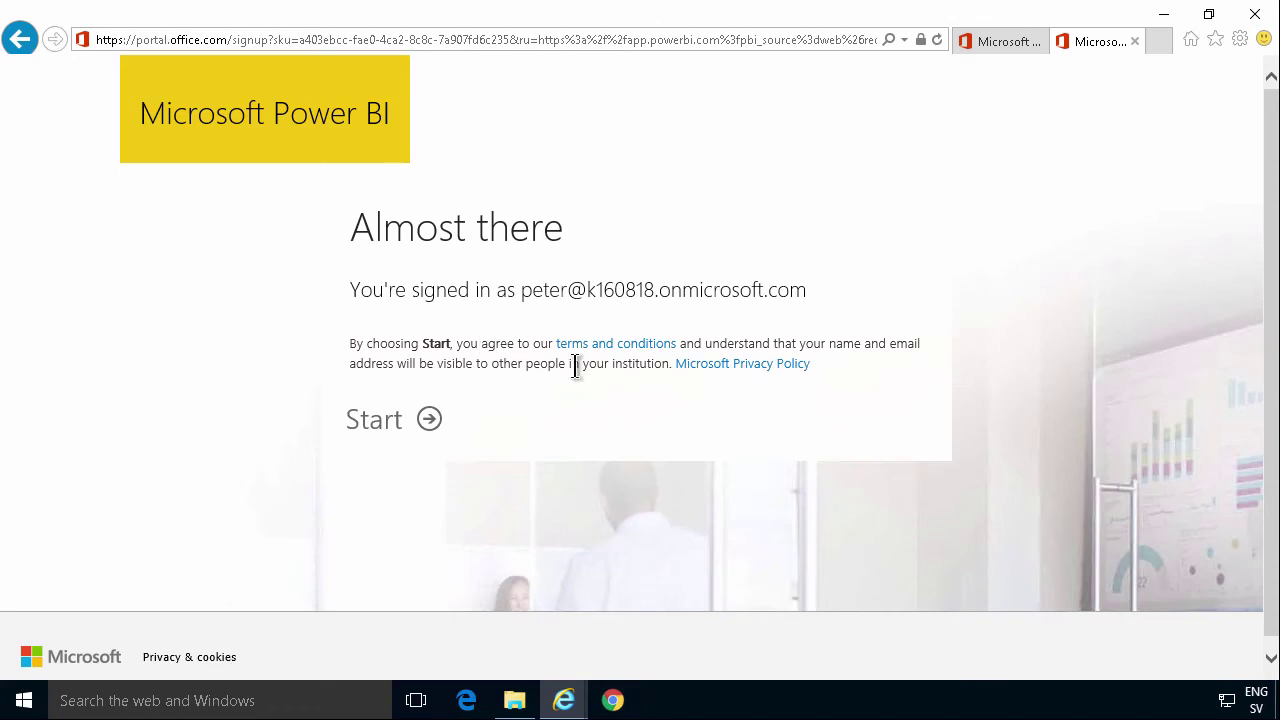
Start Power BI and skip inviting more people.
{"action": "left_click", "coordinate": [389, 421]}
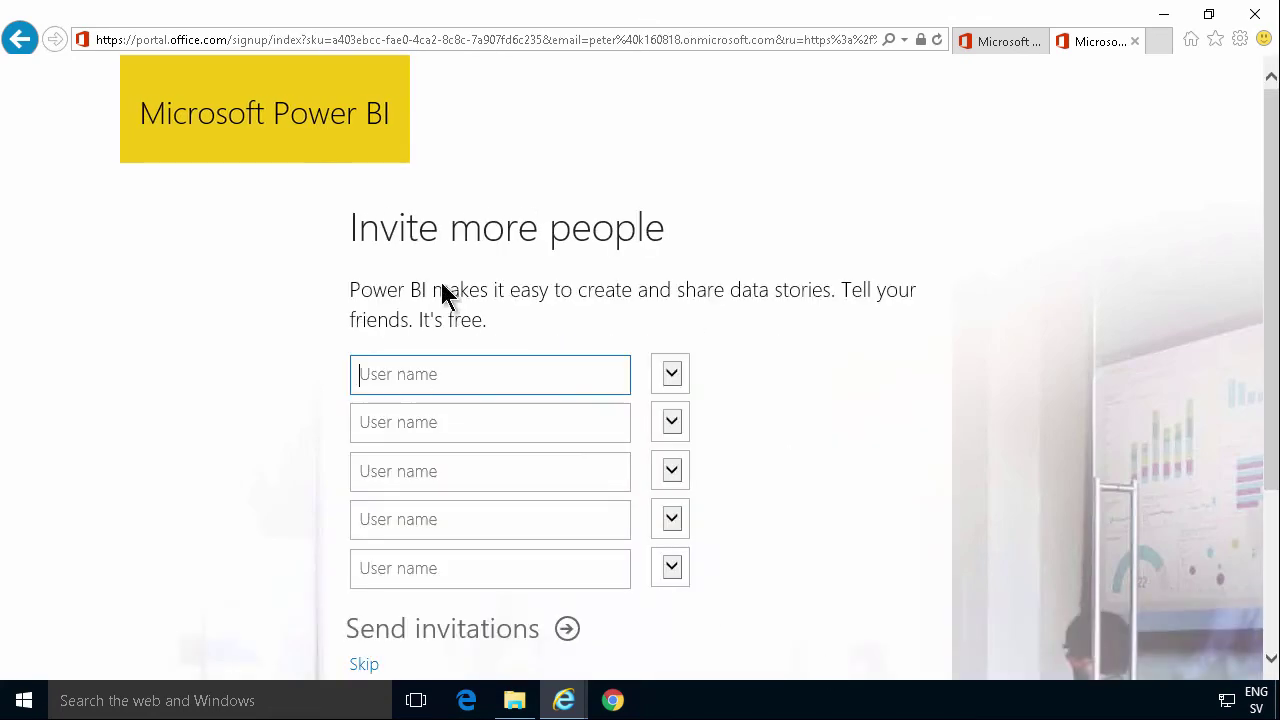
{"action": "left_click", "coordinate": [1270, 480]}
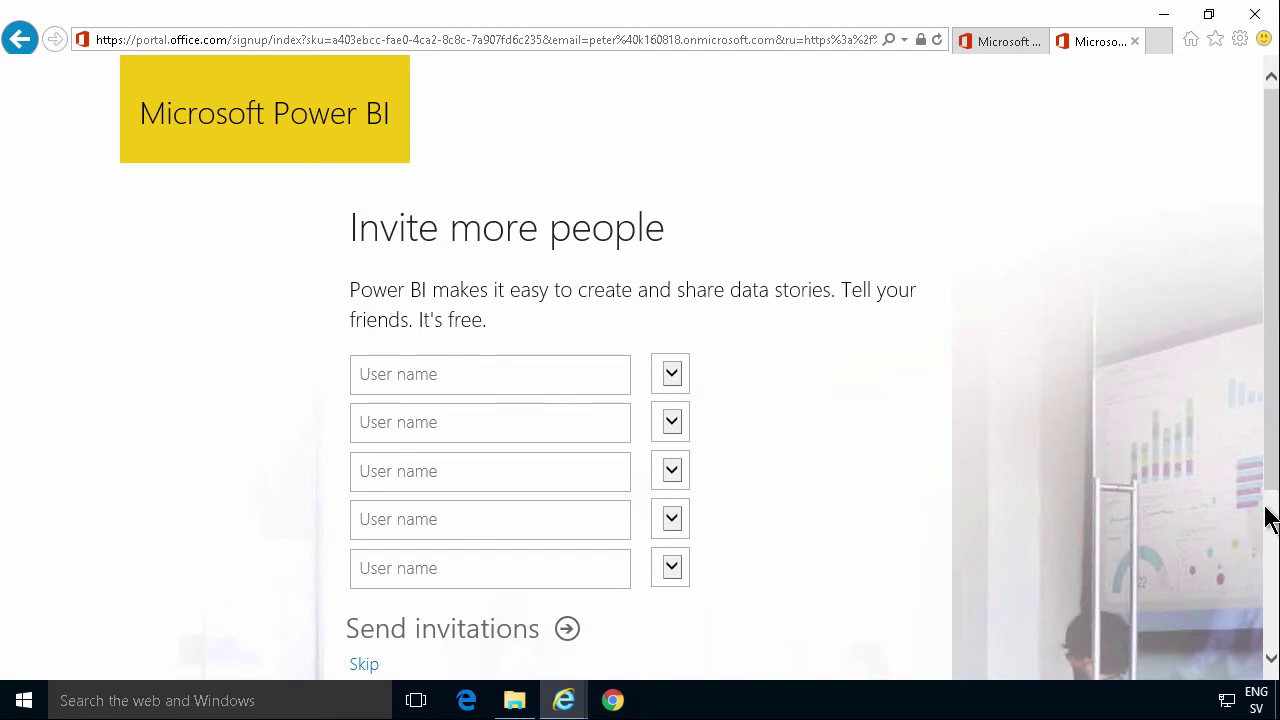
{"action": "left_click_drag", "start_coordinate": [1272, 485], "coordinate": [1273, 560]}
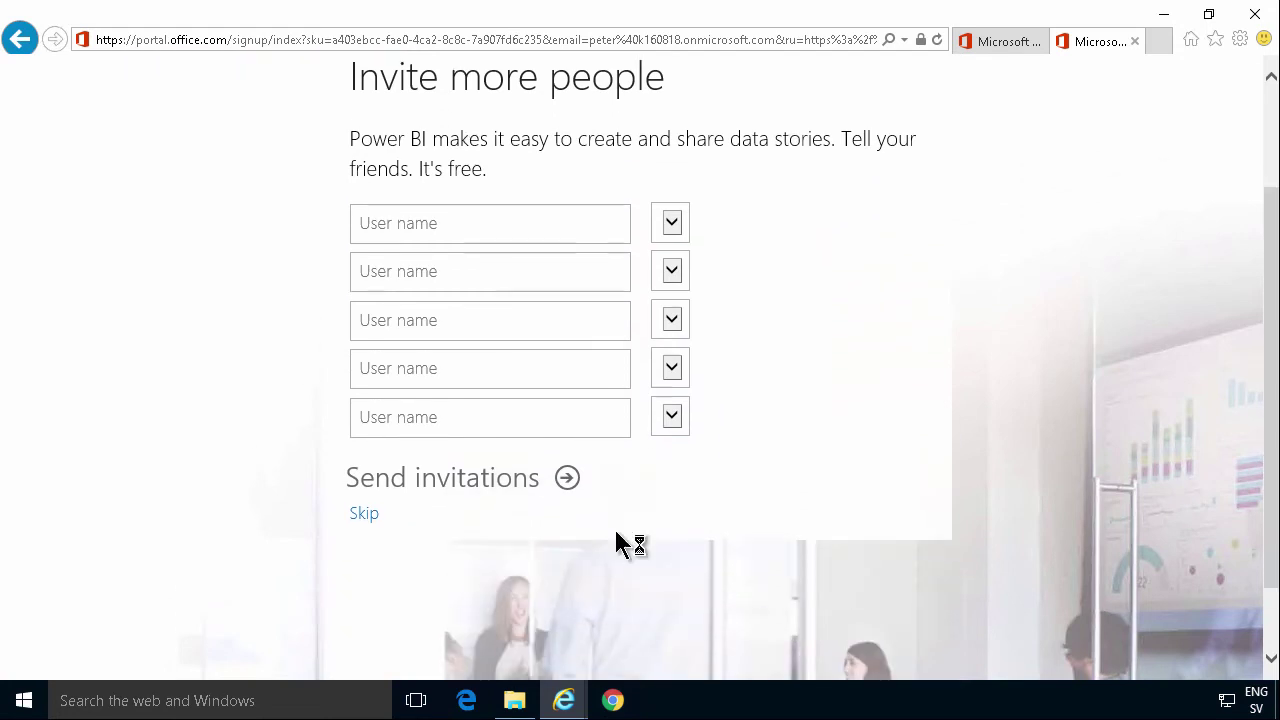
{"action": "left_click", "coordinate": [366, 514]}
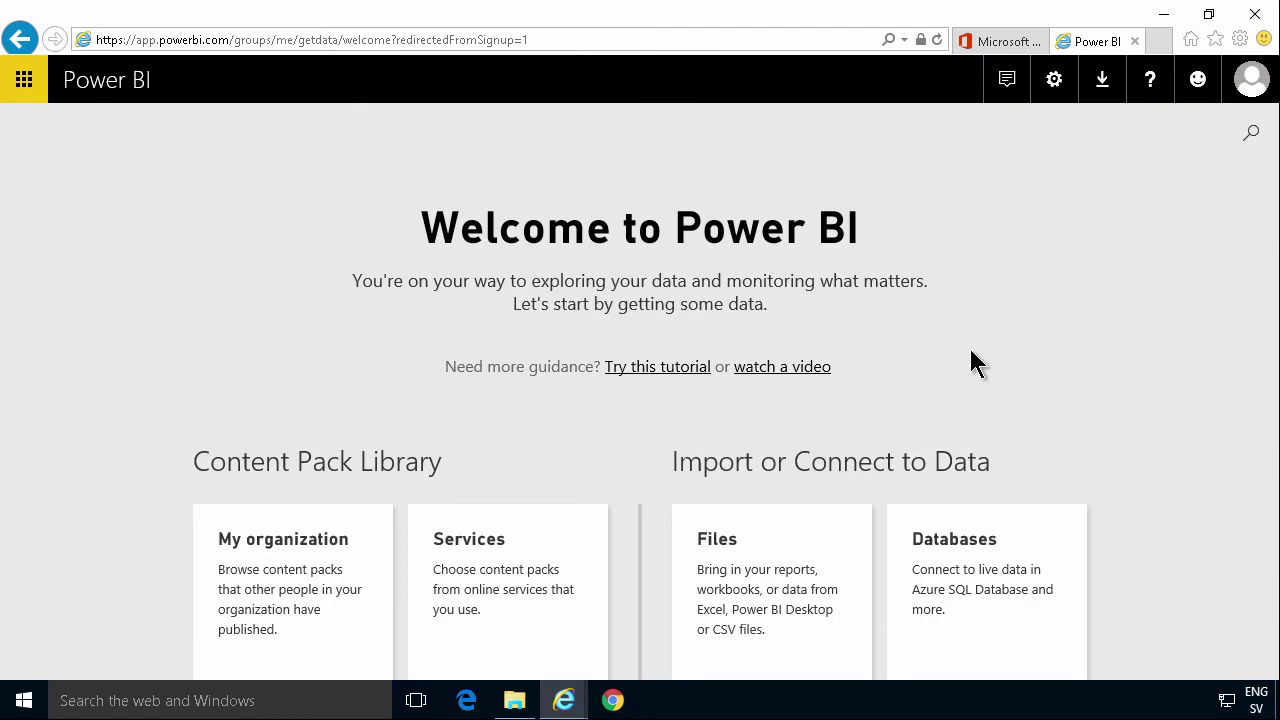
{"action": "left_click", "coordinate": [983, 42]}
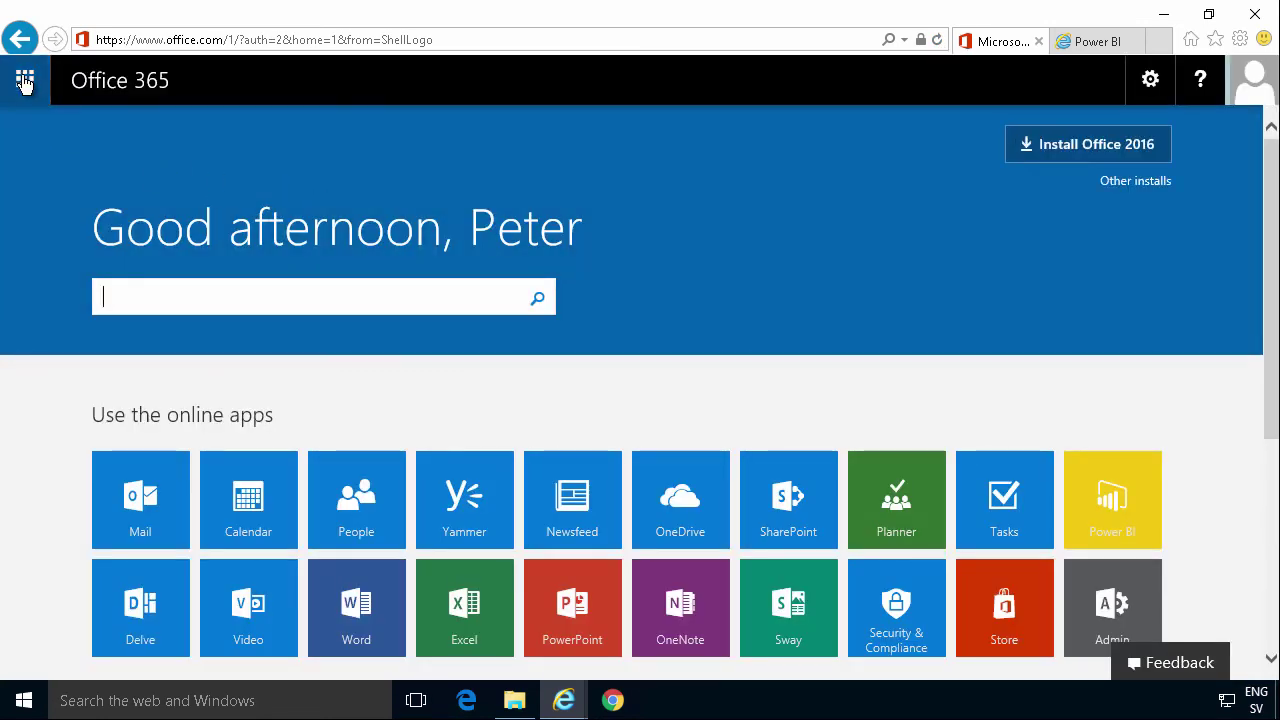
{"action": "left_click", "coordinate": [24, 82]}
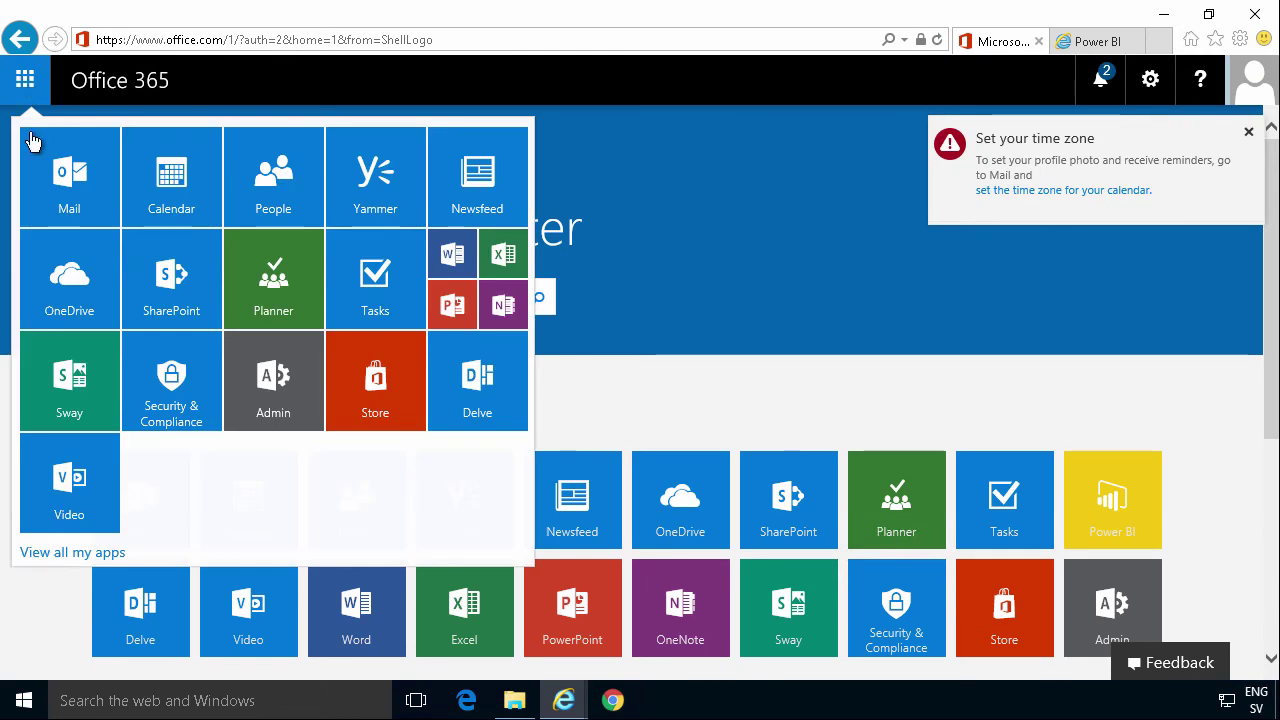
{"action": "left_click", "coordinate": [1100, 63]}
{"action": "left_click", "coordinate": [1094, 41]}
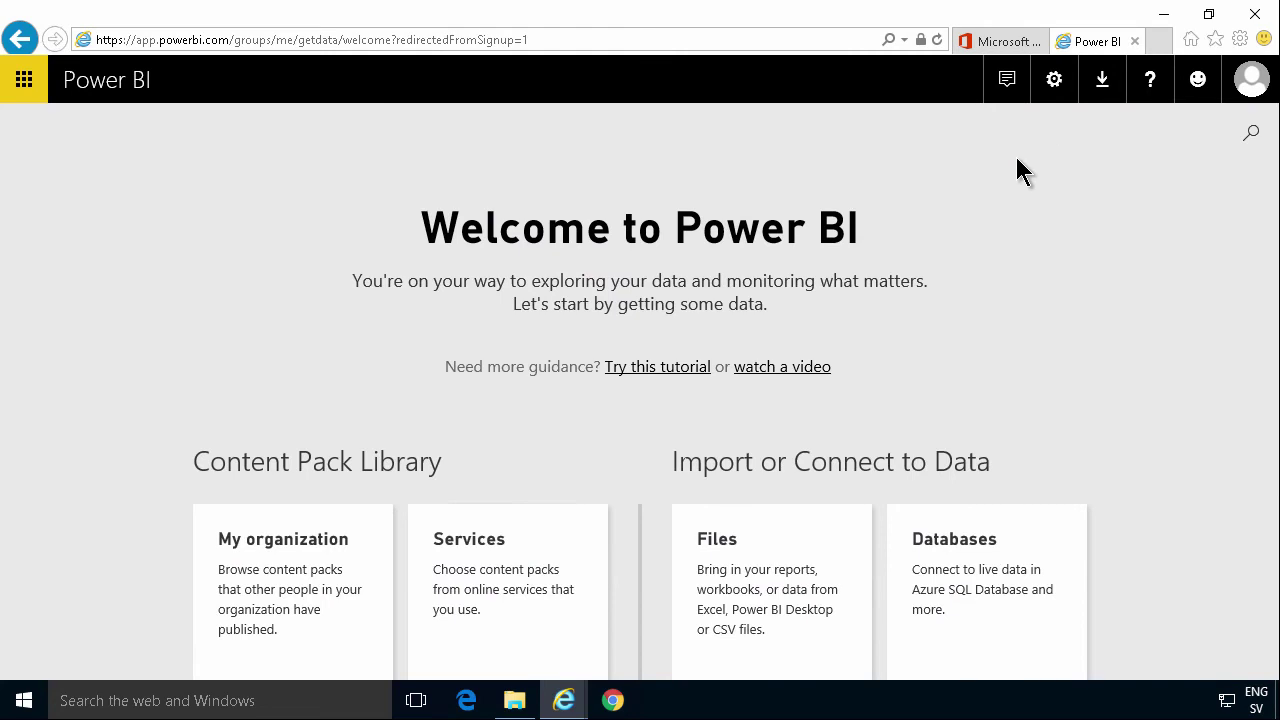
Upload SalesOnly.xlsx from the Desktop and import its Excel data into Power BI.
{"action": "left_click", "coordinate": [752, 545]}
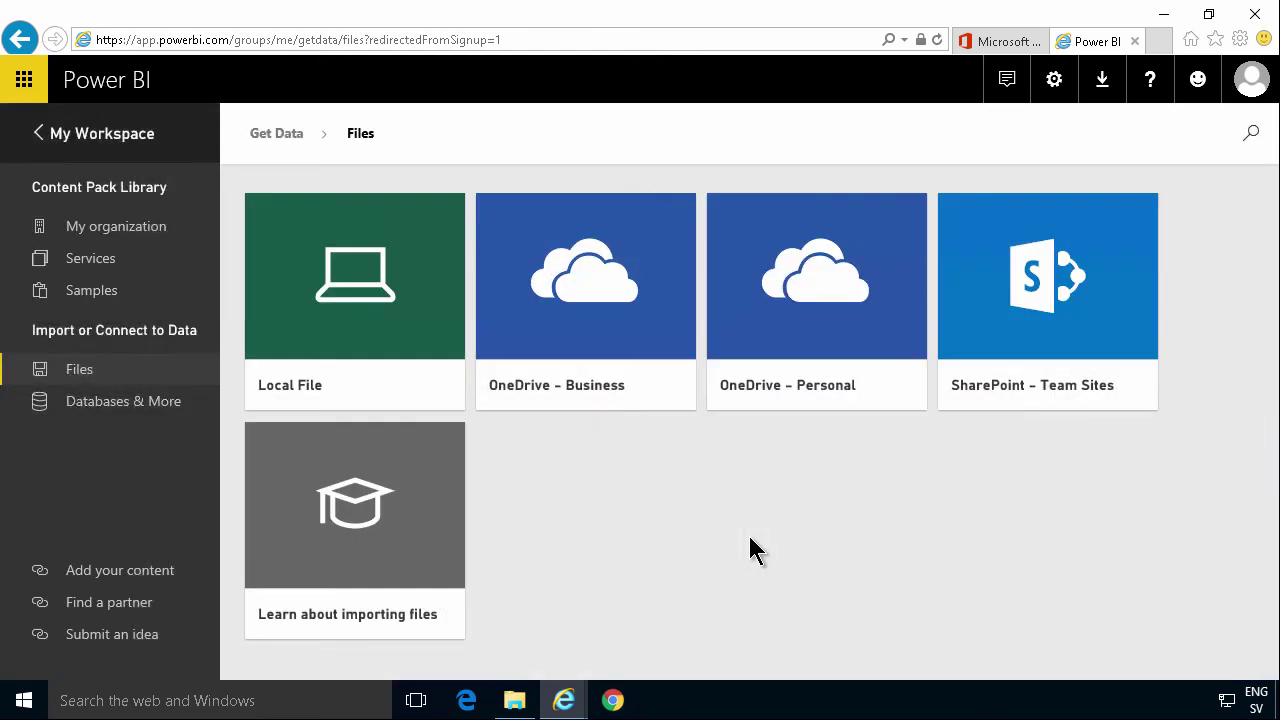
{"action": "left_click", "coordinate": [337, 288]}
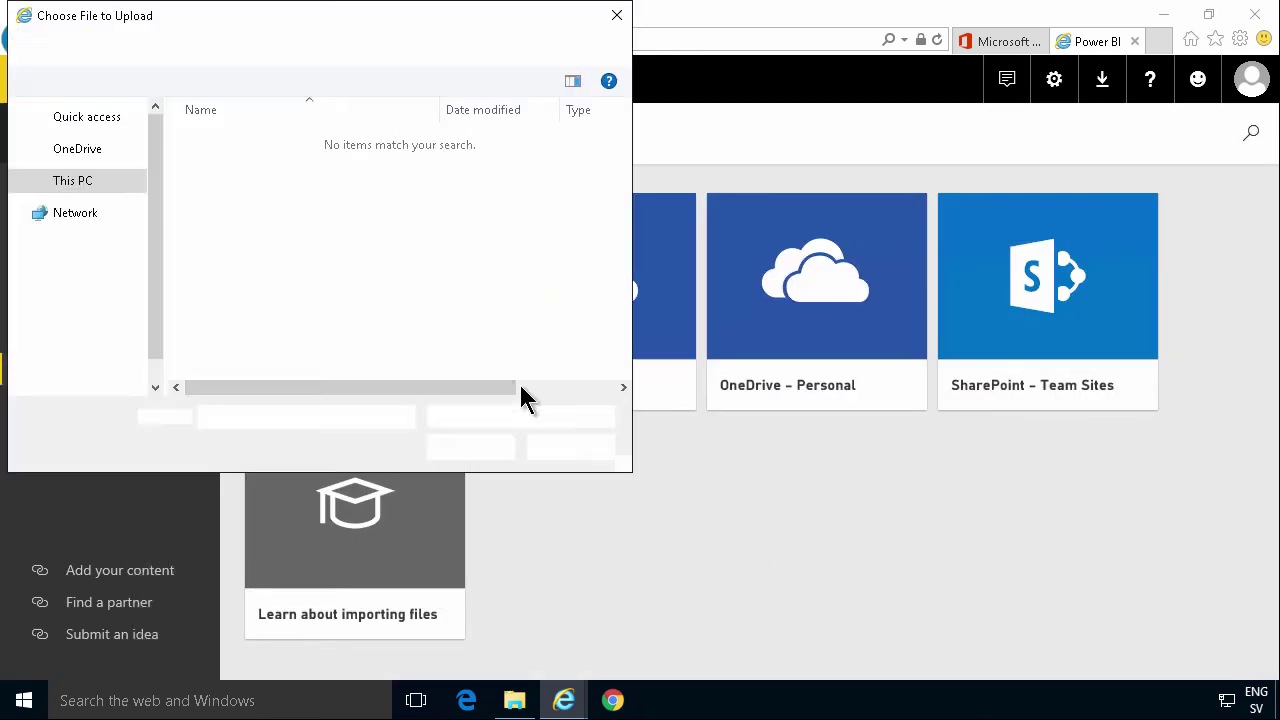
{"action": "left_click", "coordinate": [82, 141]}
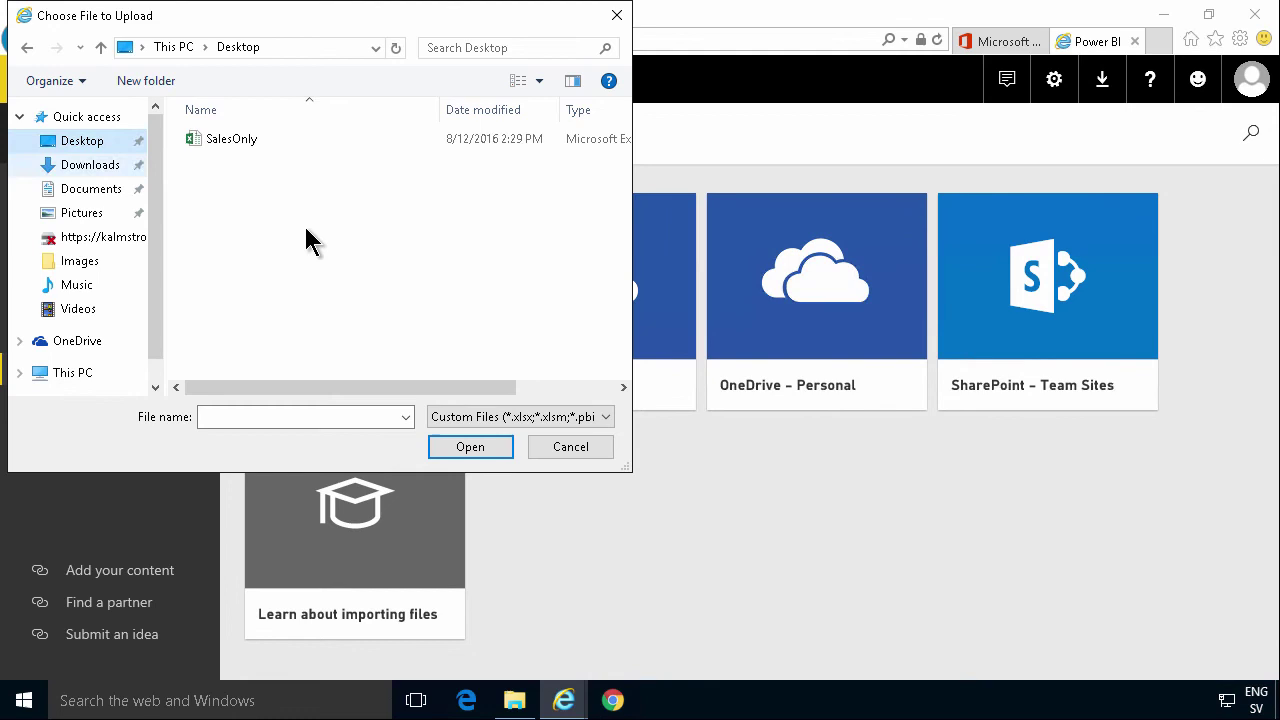
{"action": "left_click", "coordinate": [270, 149]}
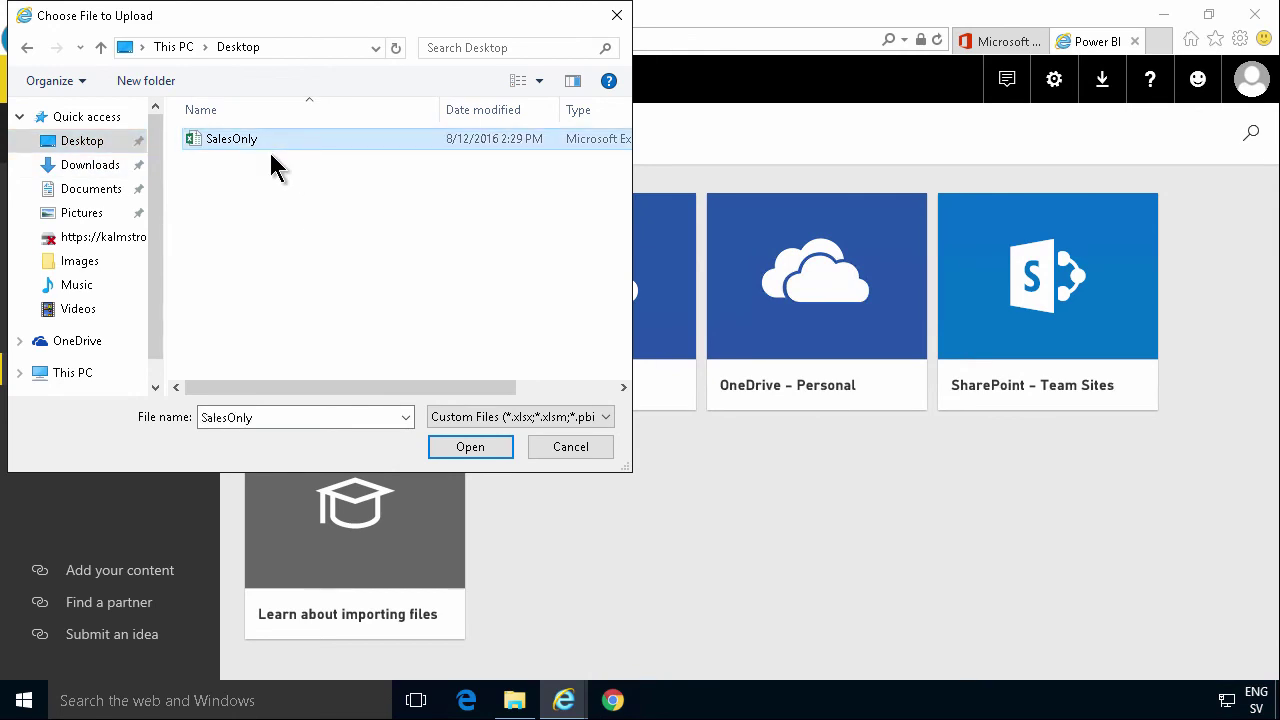
{"action": "left_click", "coordinate": [484, 449]}
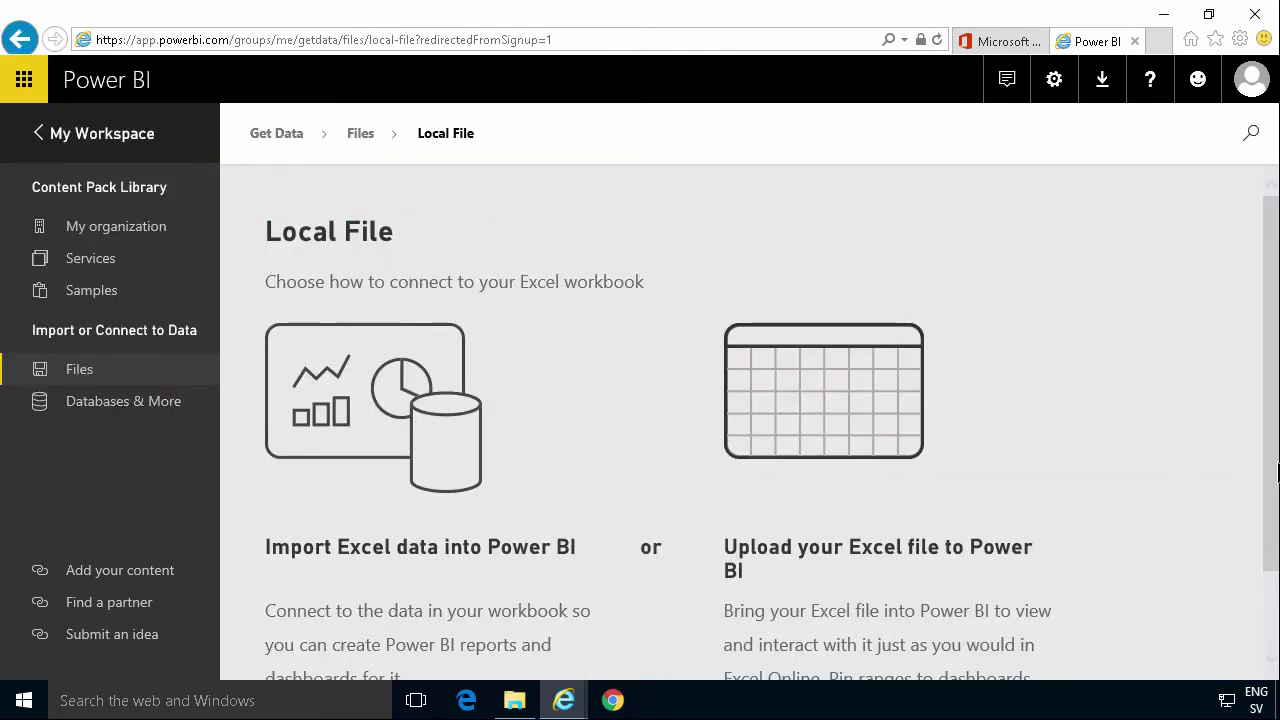
{"action": "scroll", "coordinate": [1276, 470], "scroll_direction": "down", "scroll_amount": 1}
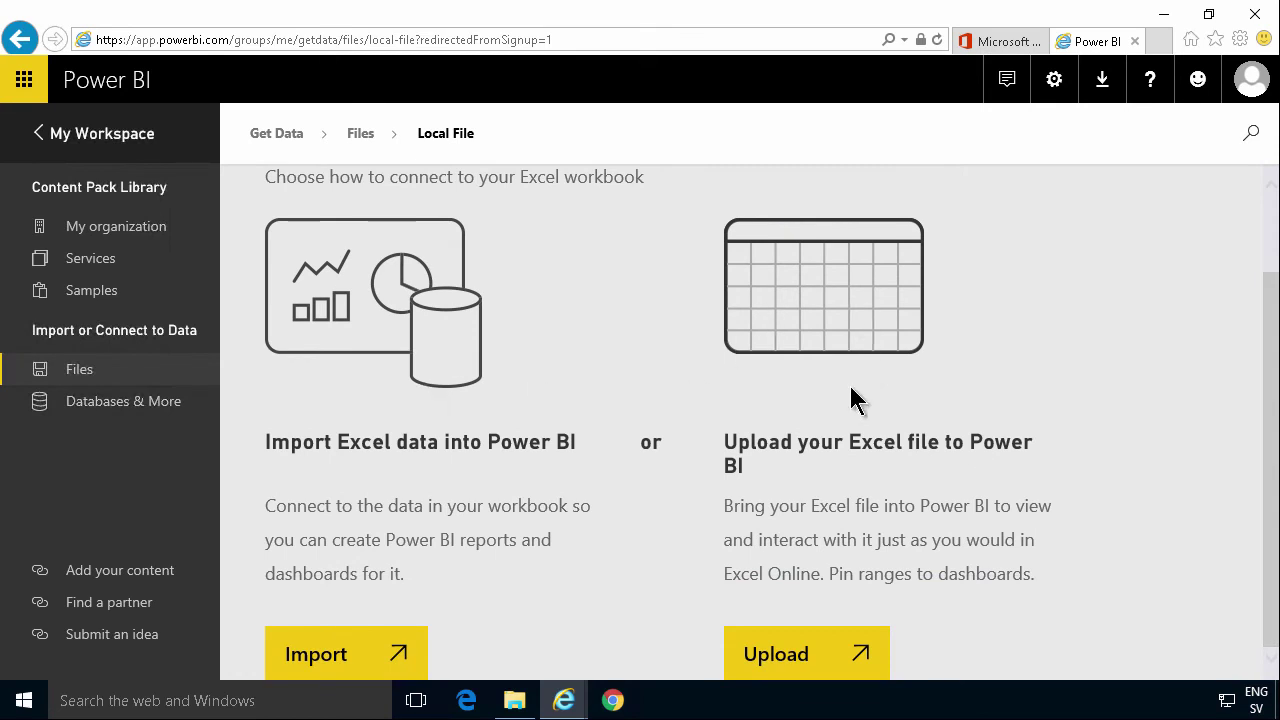
{"action": "left_click", "coordinate": [336, 648]}
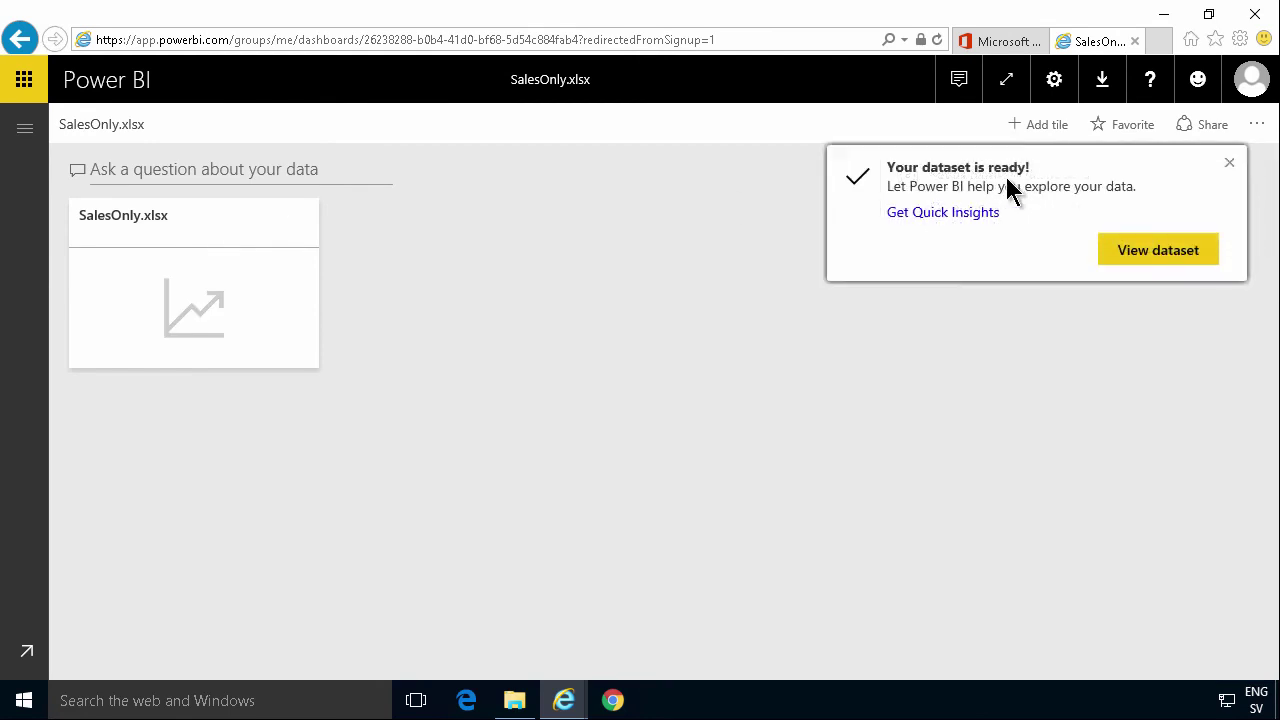
Open the SalesOnly dataset from the 'Your dataset is ready!' notice as a new report.
{"action": "left_click", "coordinate": [1145, 252]}
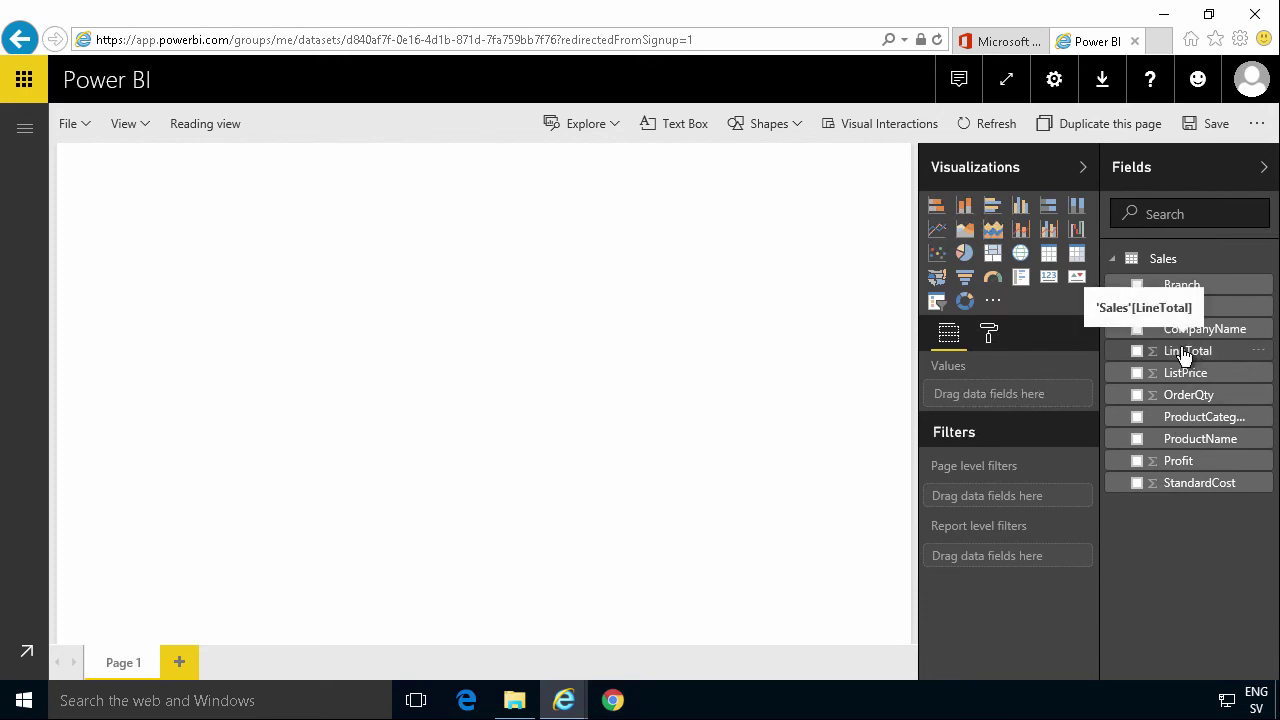
Build a widened LineTotal by Branch column chart at top-left, then add a Color values visual.
{"action": "left_click_drag", "start_coordinate": [1184, 356], "coordinate": [275, 296]}
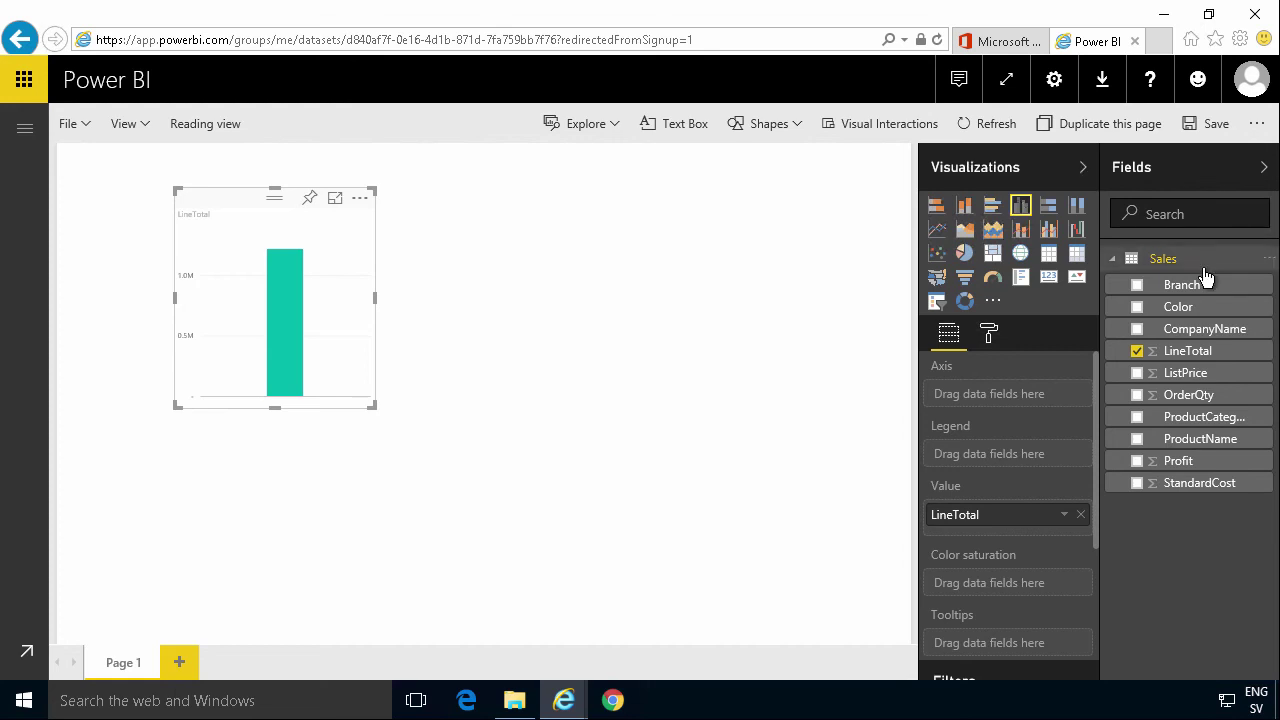
{"action": "left_click", "coordinate": [1137, 288]}
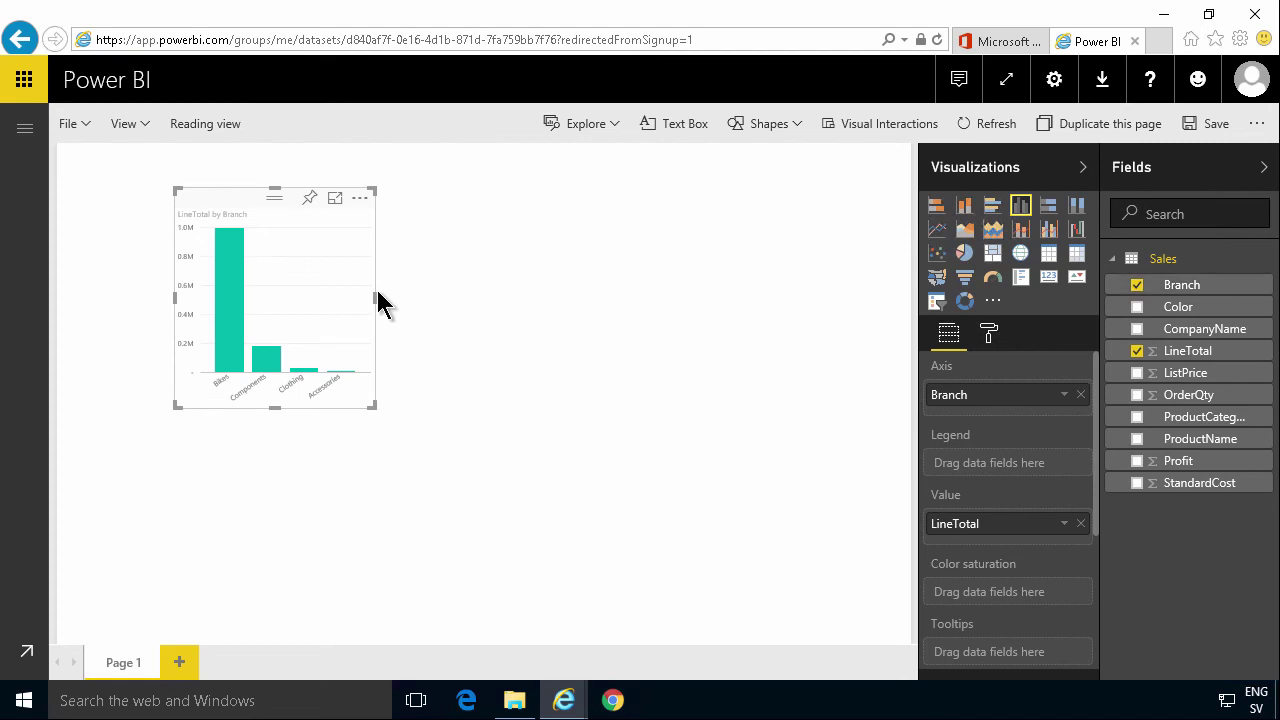
{"action": "left_click_drag", "start_coordinate": [445, 316], "coordinate": [604, 337]}
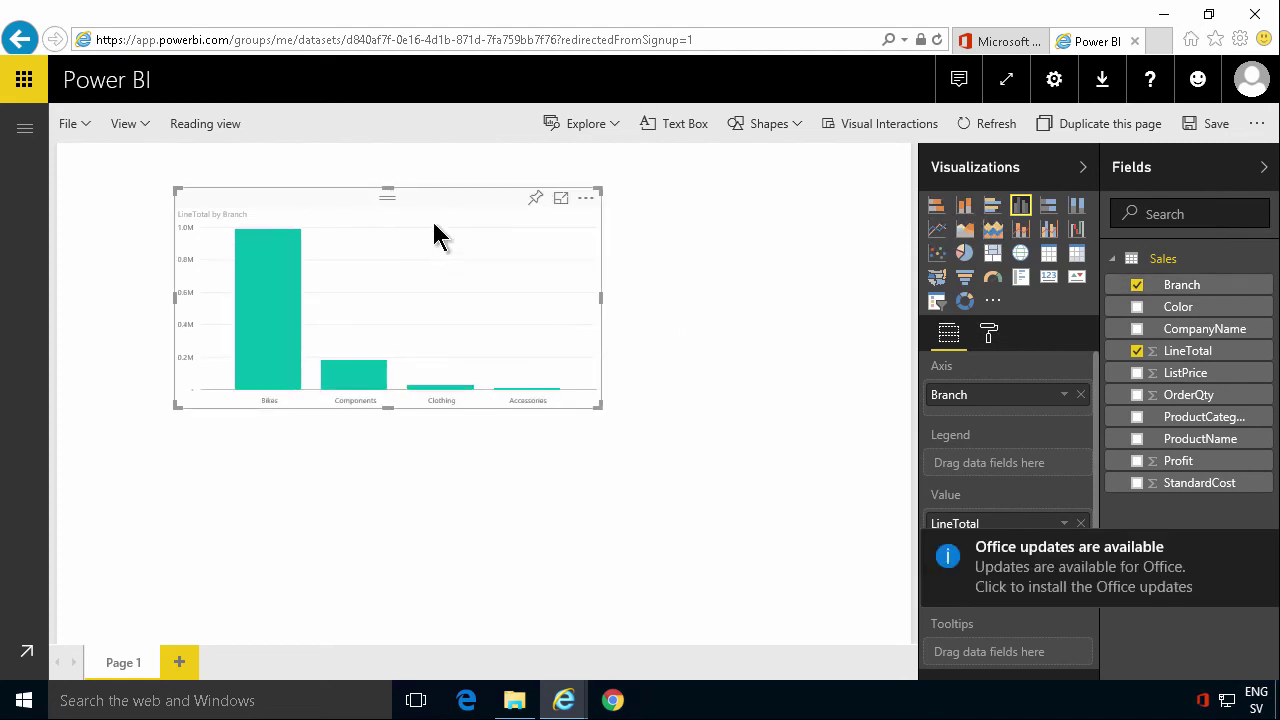
{"action": "left_click_drag", "start_coordinate": [434, 197], "coordinate": [332, 160]}
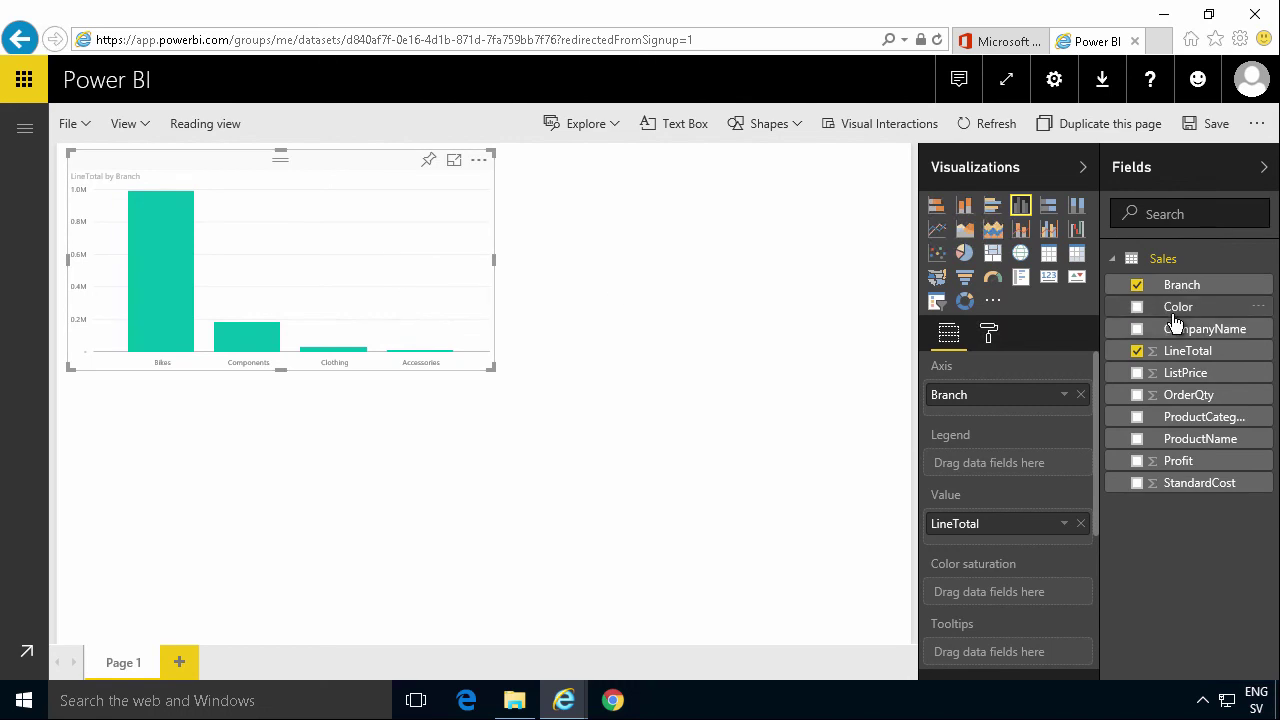
{"action": "left_click_drag", "start_coordinate": [1176, 320], "coordinate": [614, 166]}
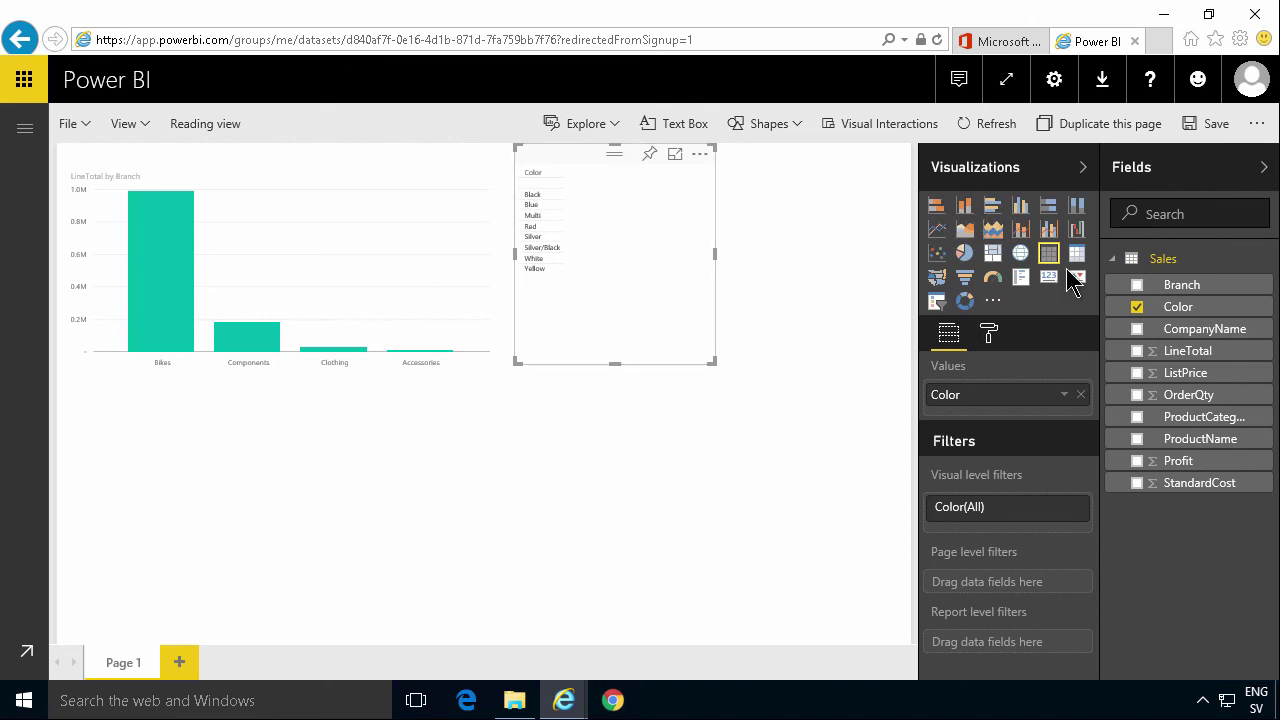
Make the Color list a slicer, try Red, Blue, Silver and White, then settle on Black.
{"action": "left_click", "coordinate": [934, 305]}
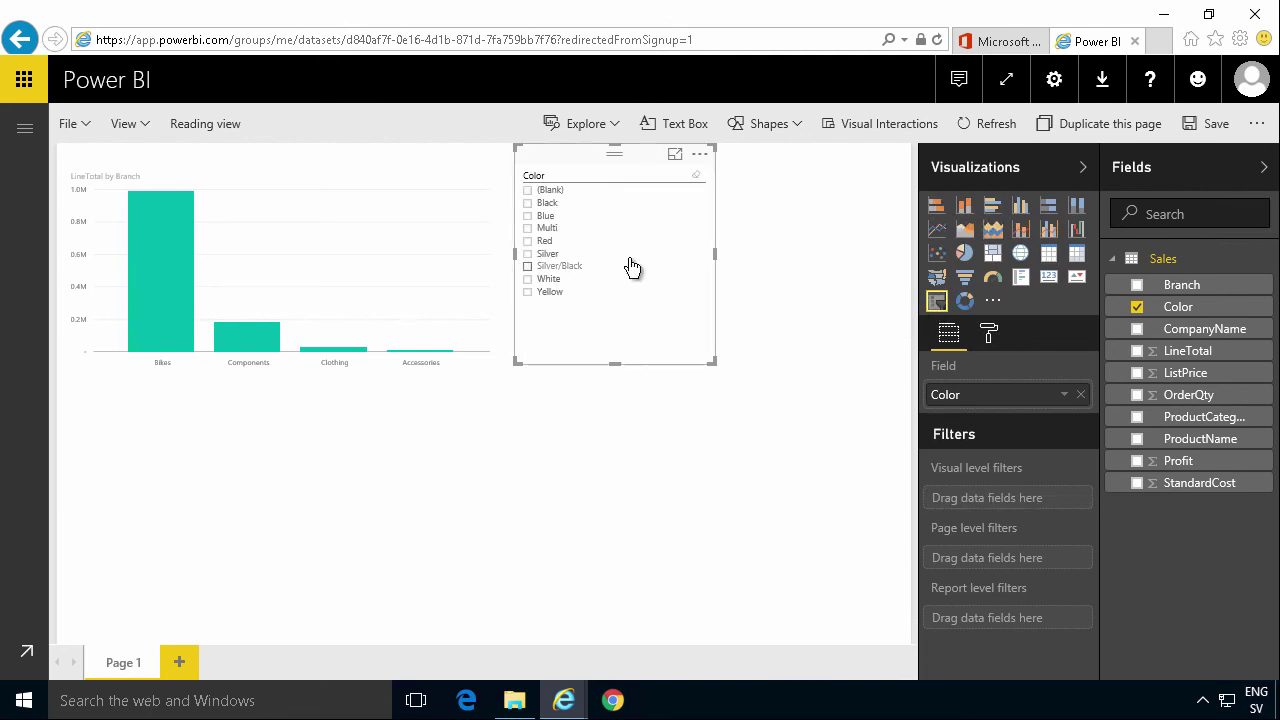
{"action": "left_click", "coordinate": [528, 242]}
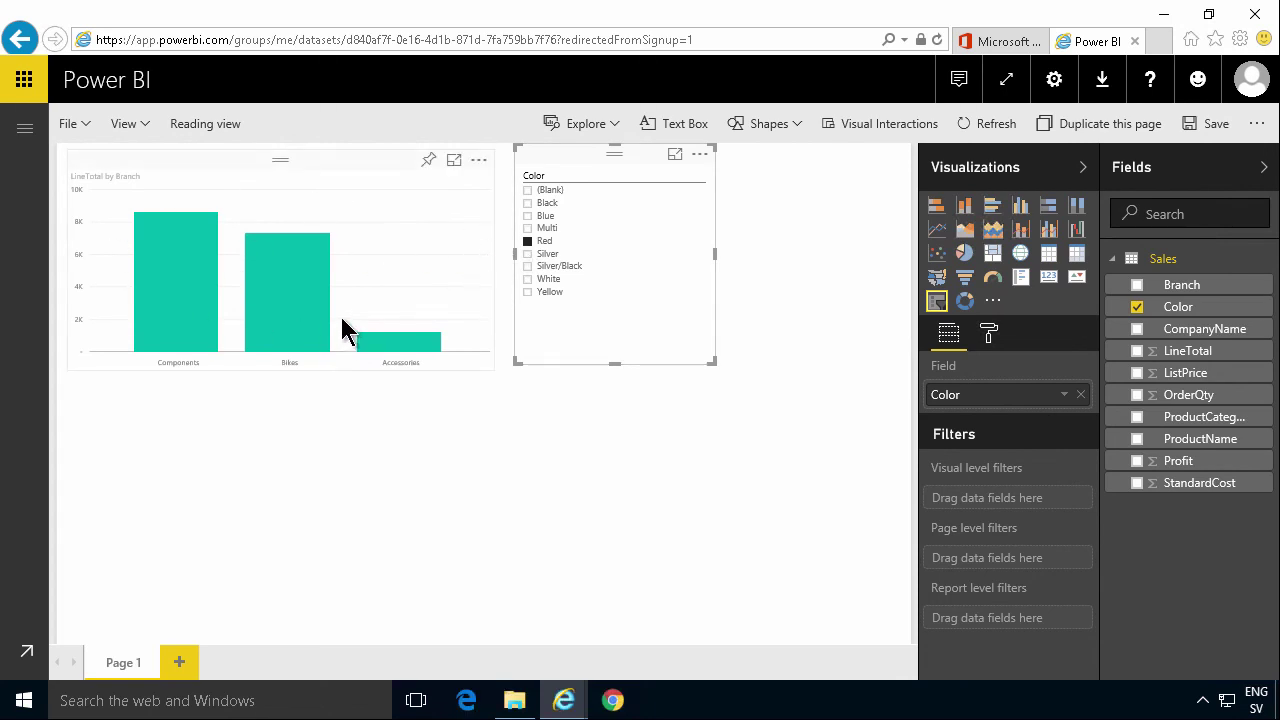
{"action": "left_click", "coordinate": [529, 216]}
{"action": "left_click", "coordinate": [530, 241]}
{"action": "left_click", "coordinate": [528, 254]}
{"action": "left_click", "coordinate": [535, 279]}
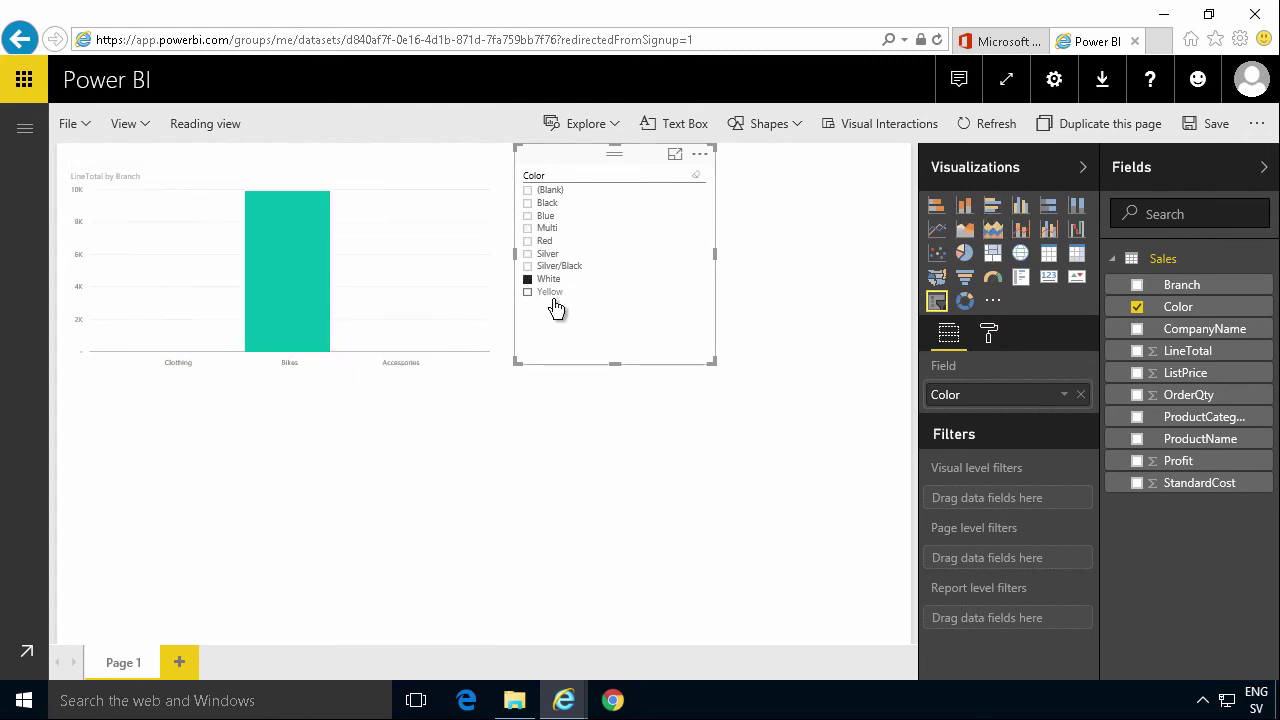
{"action": "left_click", "coordinate": [527, 203]}
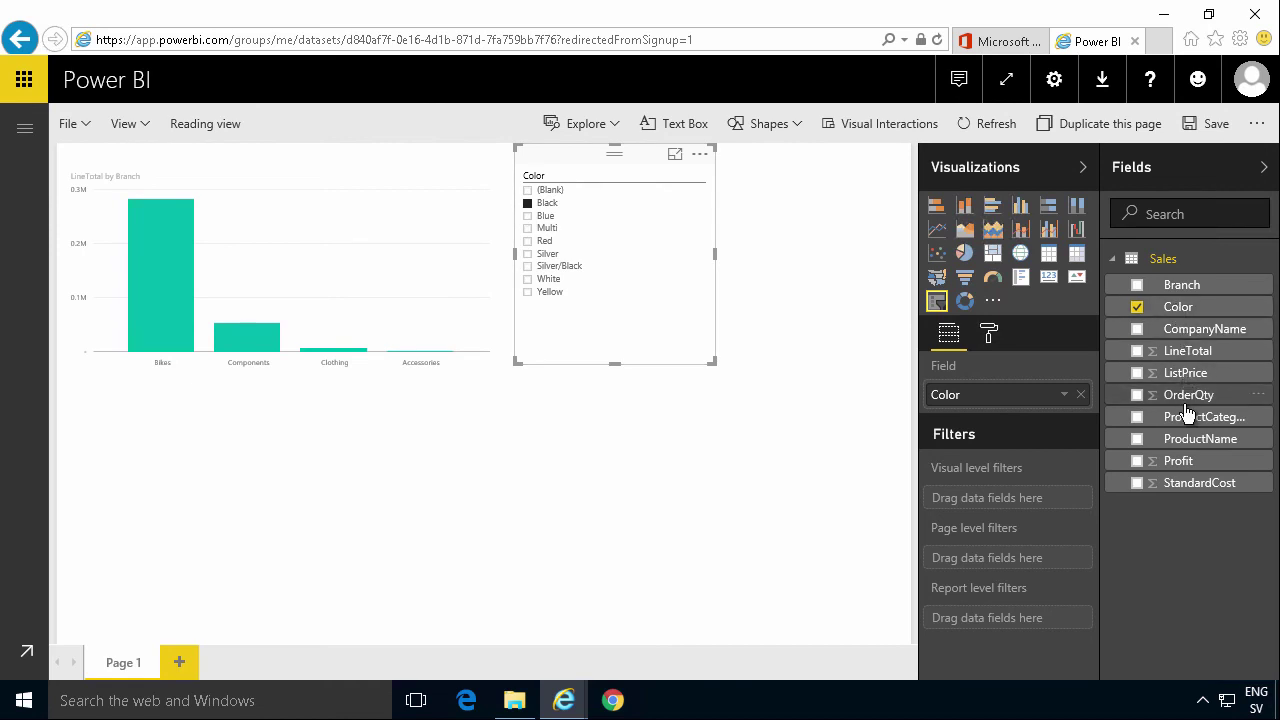
Create a LineTotal by ProductCategory pie chart, sized and placed below the Branch chart.
{"action": "left_click_drag", "start_coordinate": [1200, 352], "coordinate": [330, 505]}
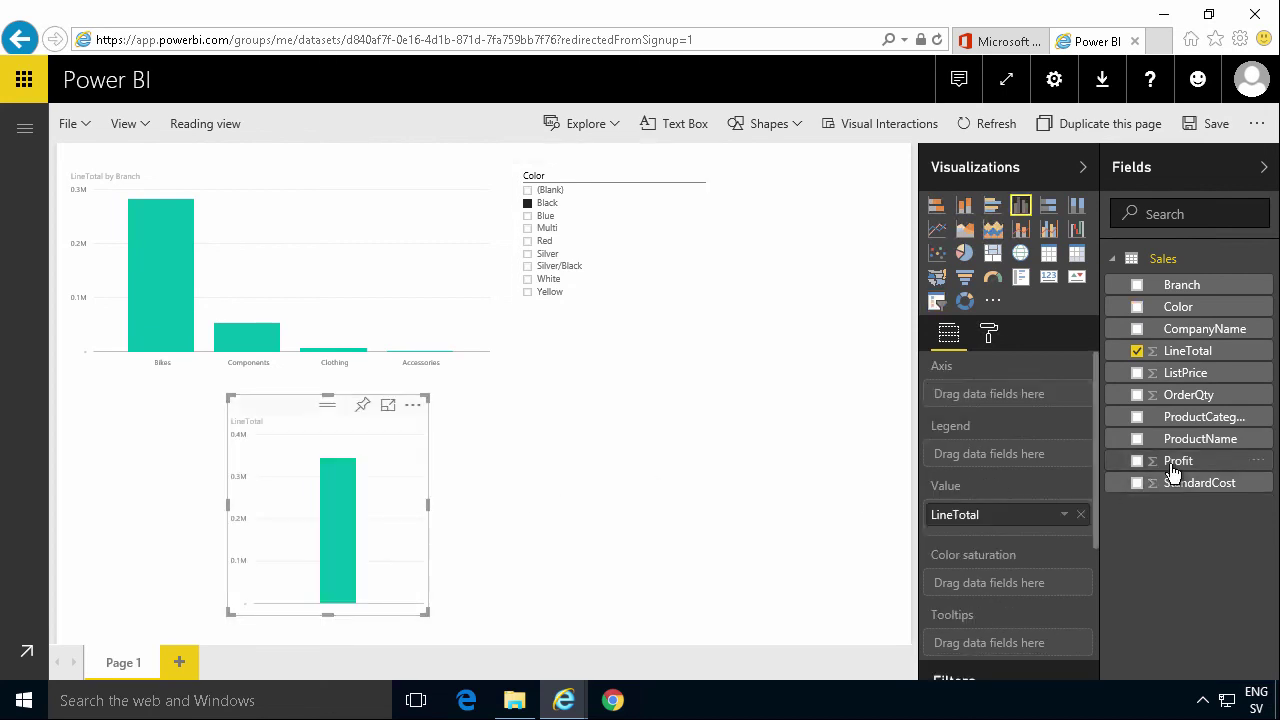
{"action": "left_click", "coordinate": [1137, 418]}
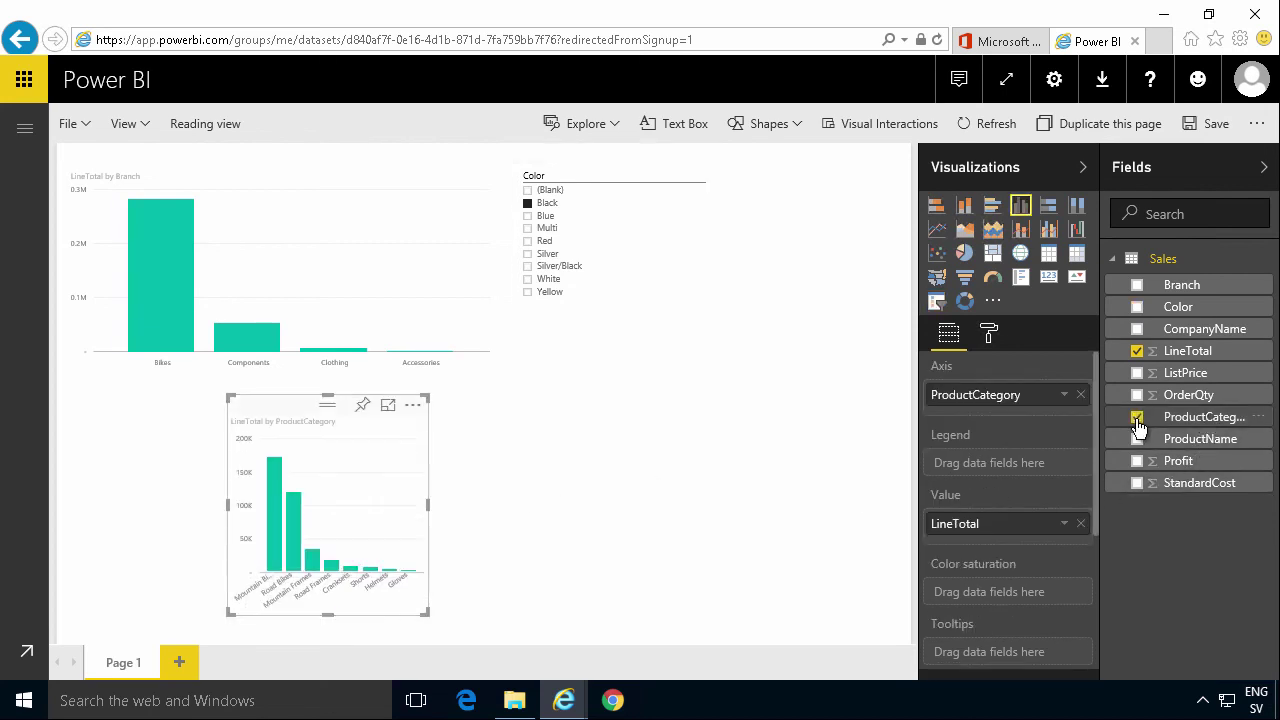
{"action": "left_click", "coordinate": [965, 256]}
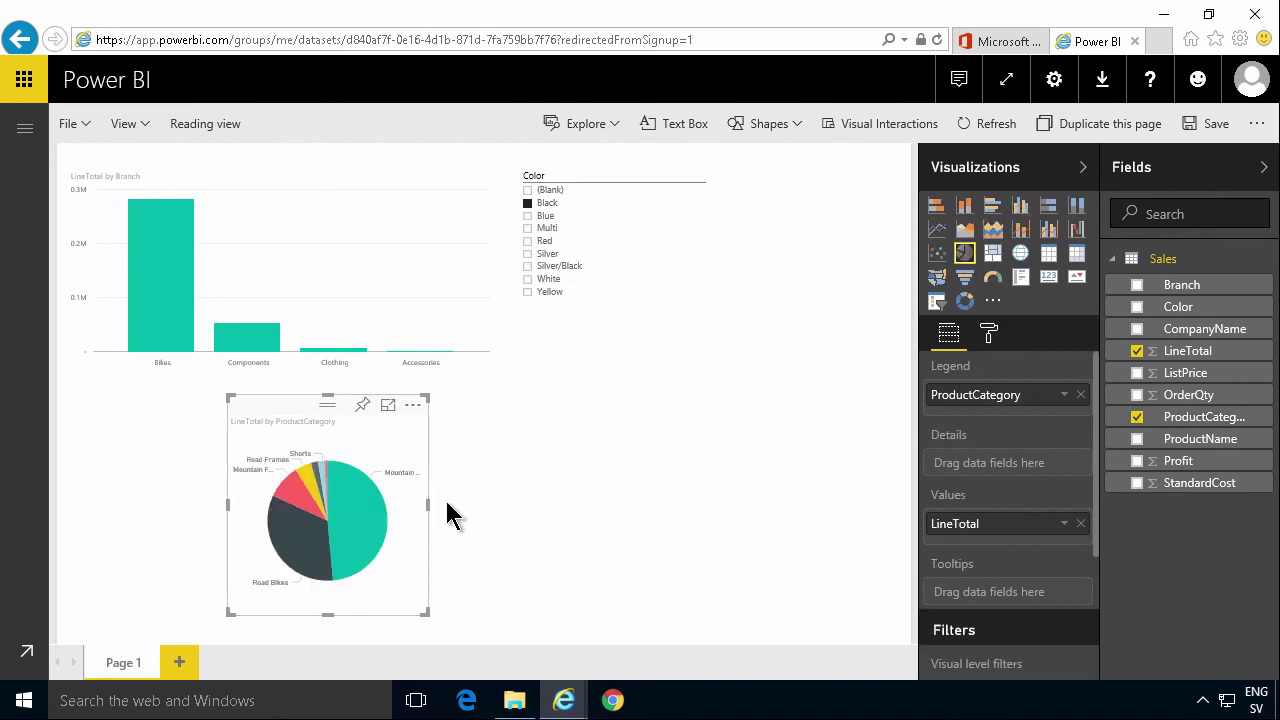
{"action": "left_click_drag", "start_coordinate": [428, 503], "coordinate": [757, 543]}
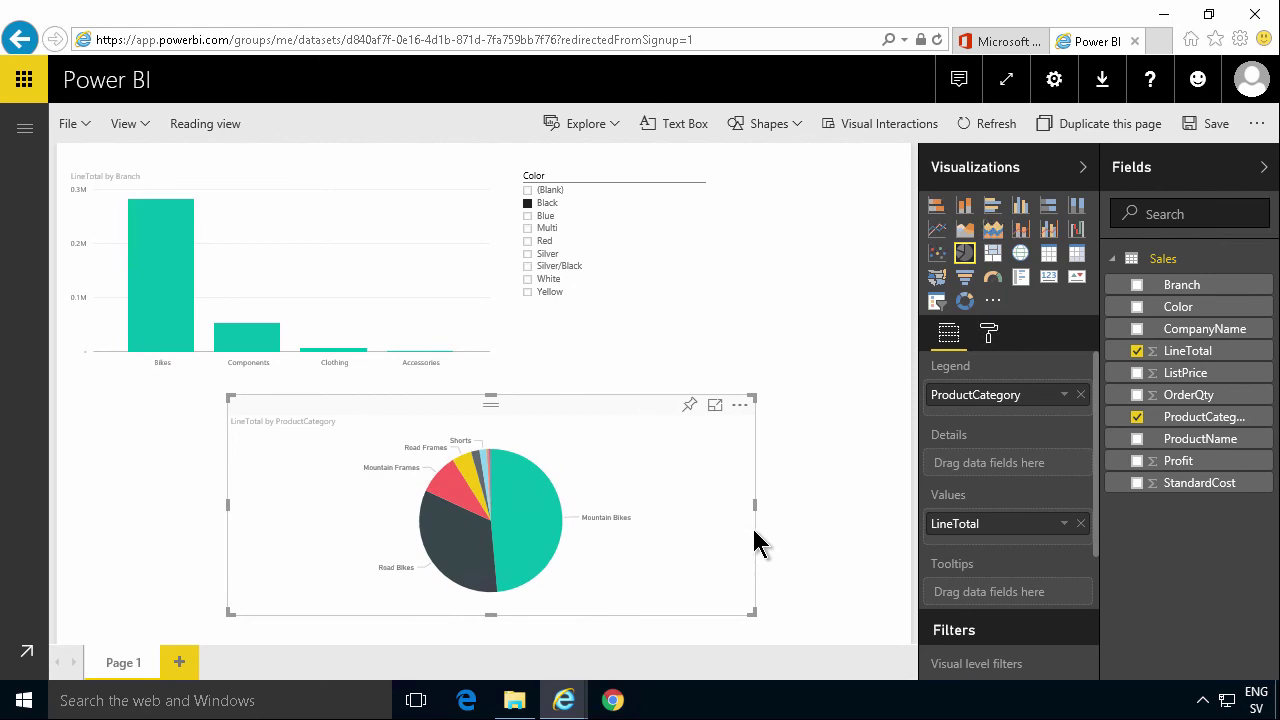
{"action": "left_click_drag", "start_coordinate": [503, 410], "coordinate": [409, 400]}
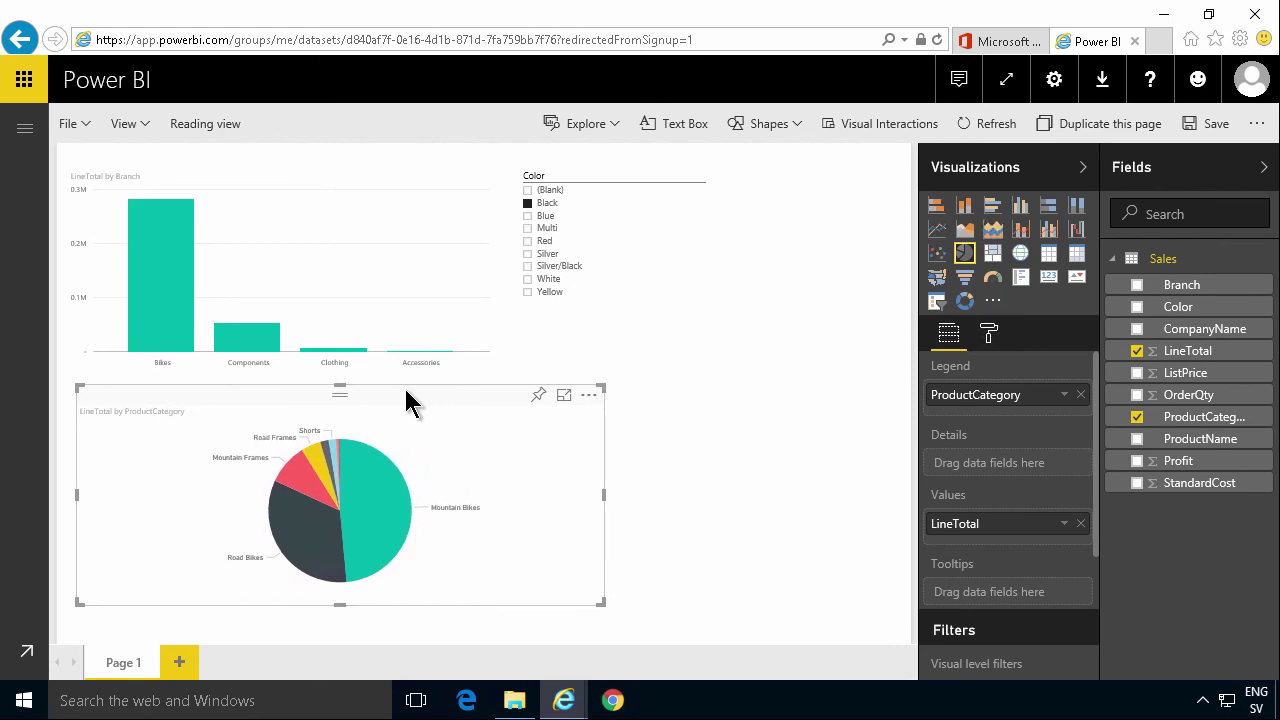
{"action": "left_click_drag", "start_coordinate": [602, 494], "coordinate": [524, 498]}
{"action": "left_click", "coordinate": [529, 255]}
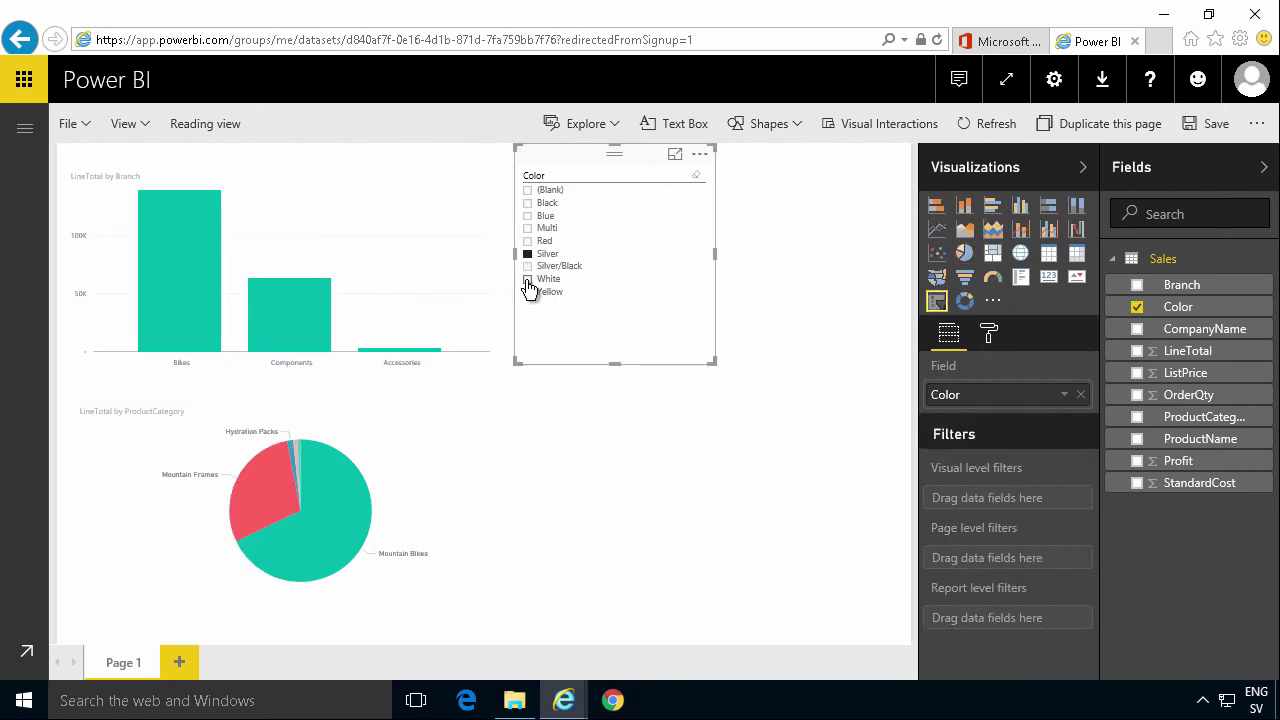
{"action": "left_click", "coordinate": [527, 280]}
{"action": "left_click", "coordinate": [527, 280]}
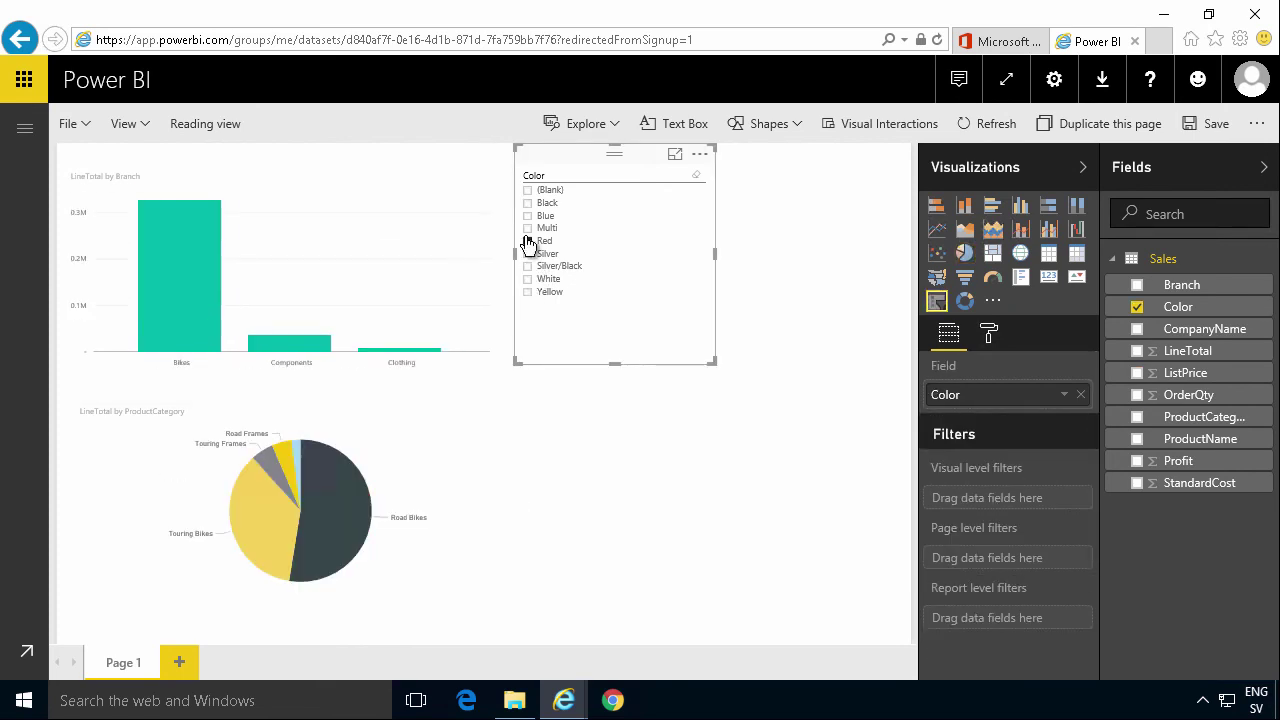